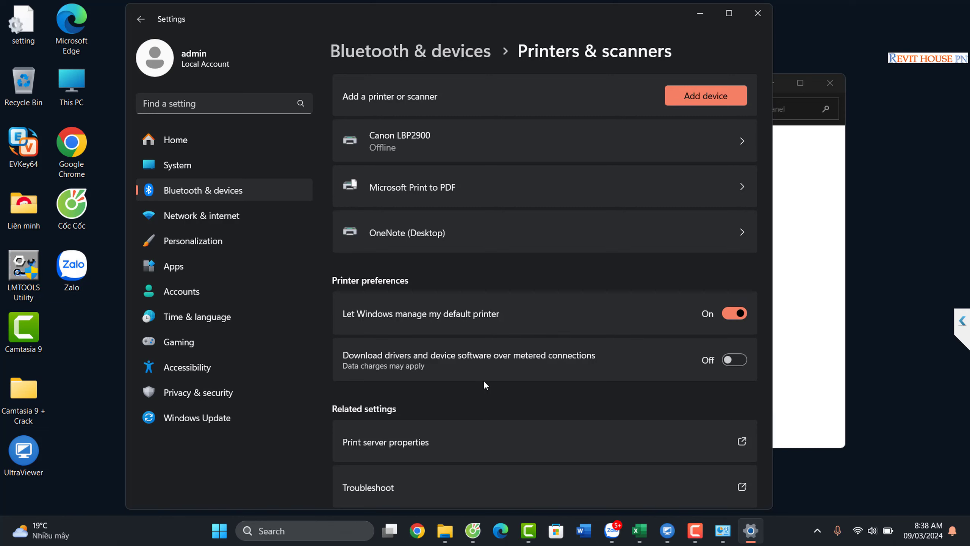
Step: Add the discovered RICOH MP 5054 printer to the computer and open its settings page
left_click(675, 92)
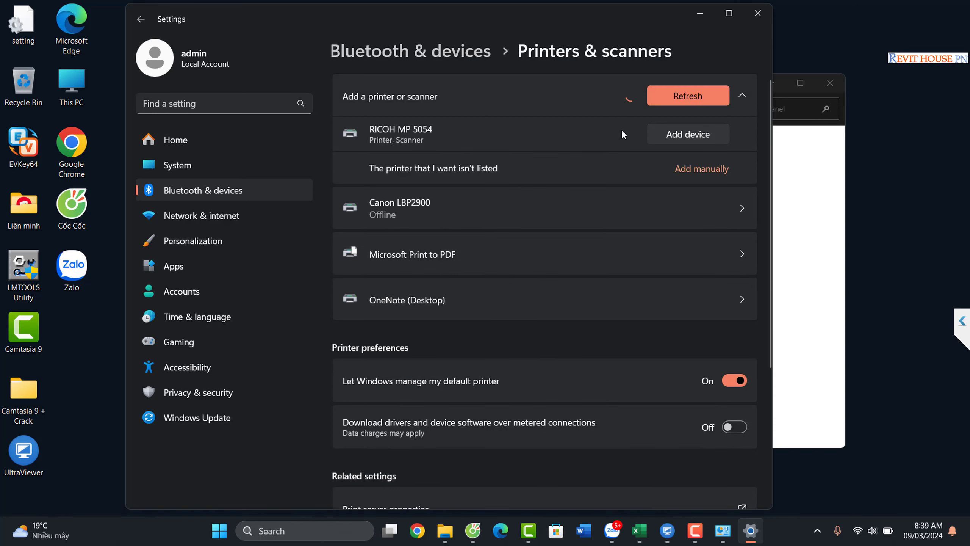
left_click(679, 134)
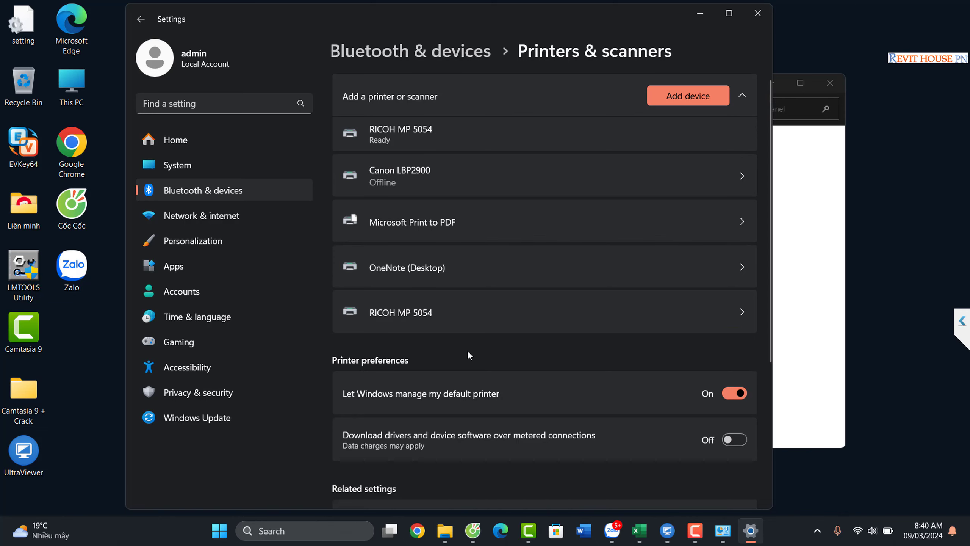
left_click(743, 311)
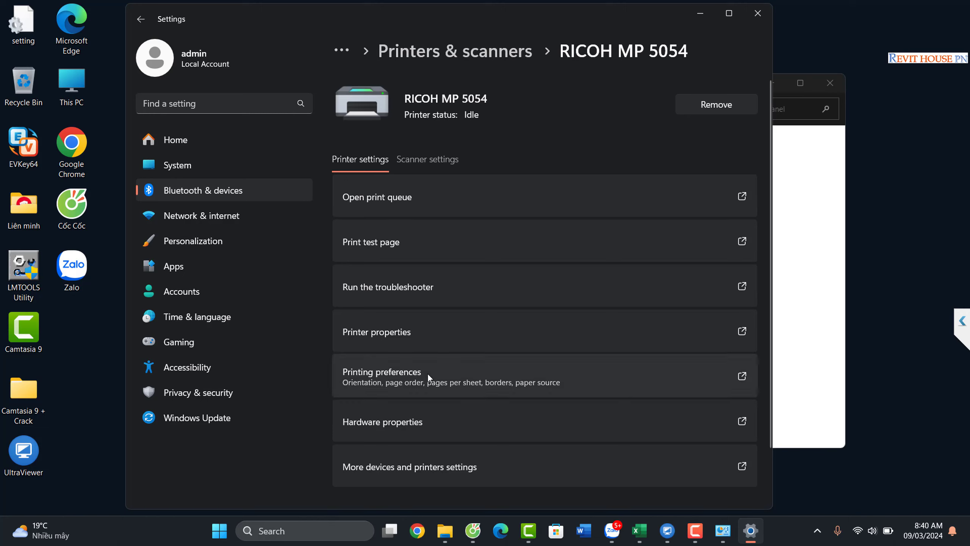
Step: Check the paper type options in the RICOH MP 5054 printing preferences, leaving the settings as they are
left_click(743, 376)
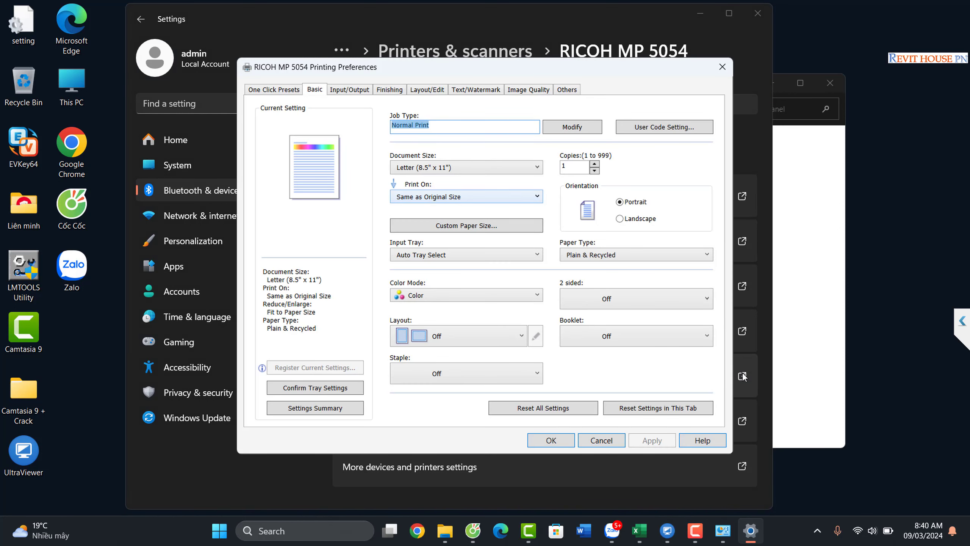
left_click(587, 259)
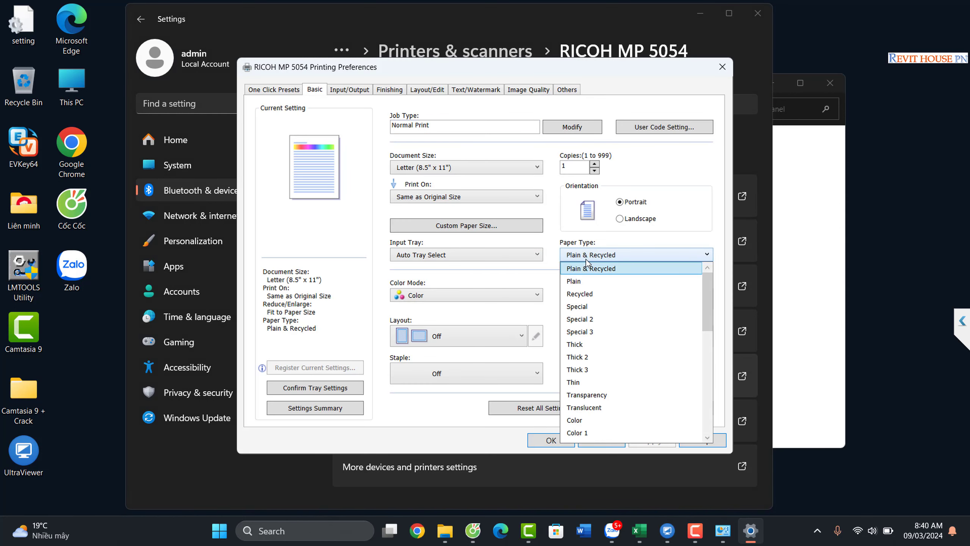
left_click(587, 260)
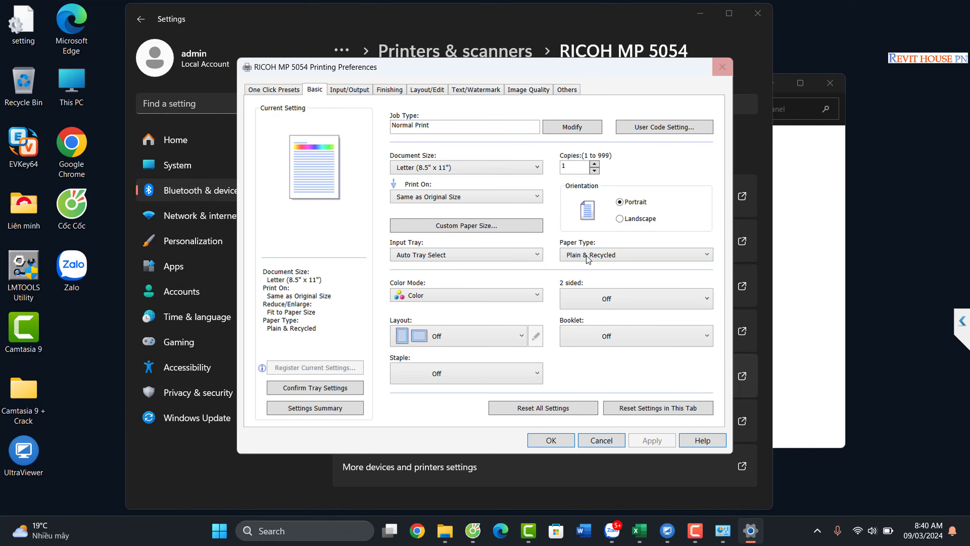
left_click(724, 67)
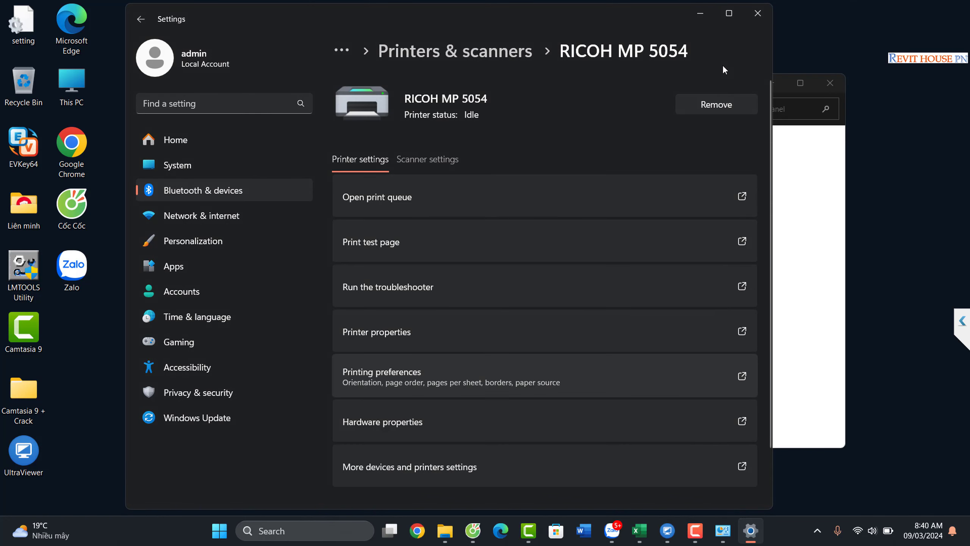
Step: Open the RICOH MP 5054 printer properties and review its list of ports
left_click(726, 333)
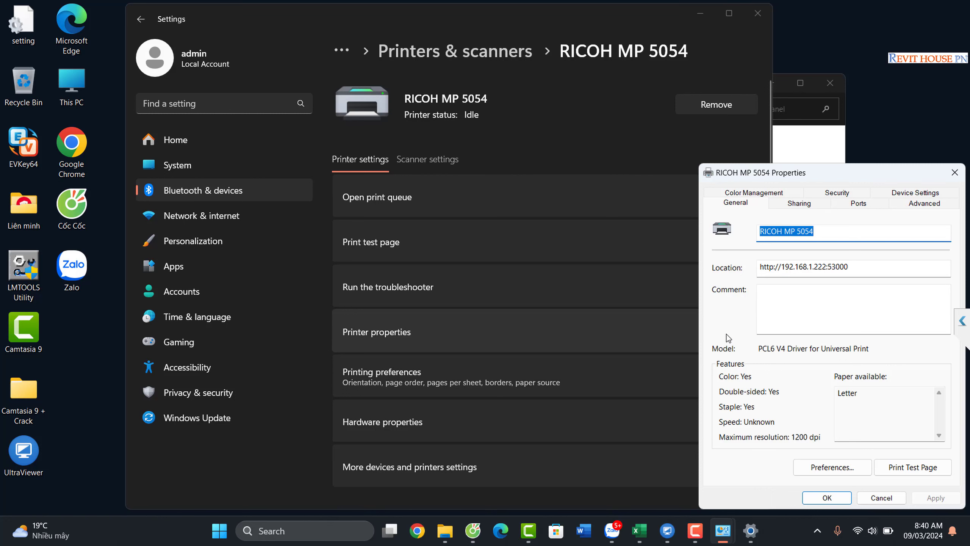
left_click_drag(761, 173, 596, 146)
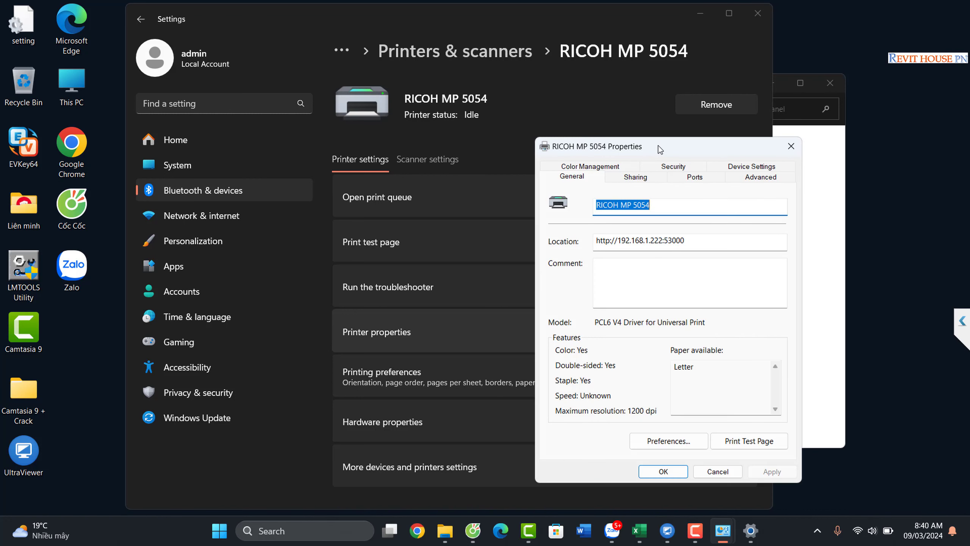
left_click(688, 178)
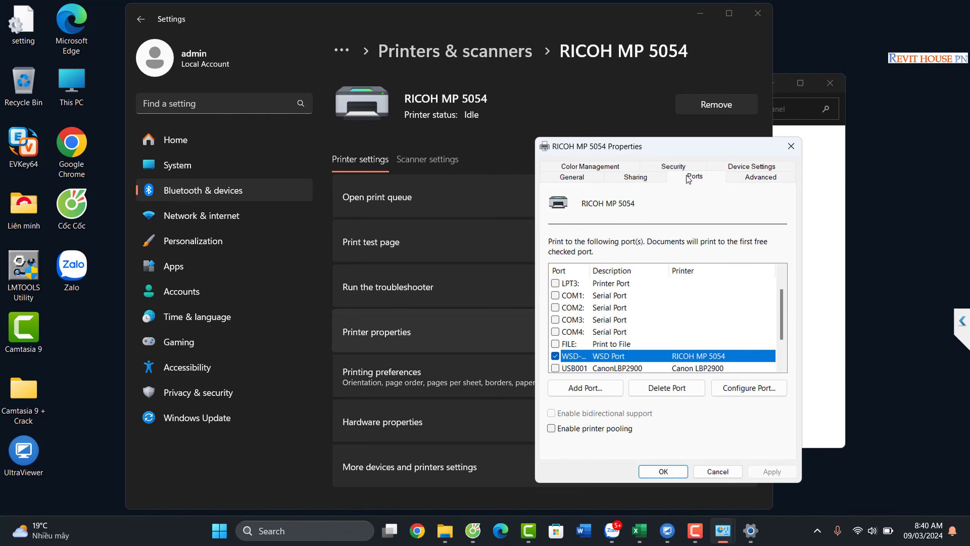
scroll(783, 302, "down", 3)
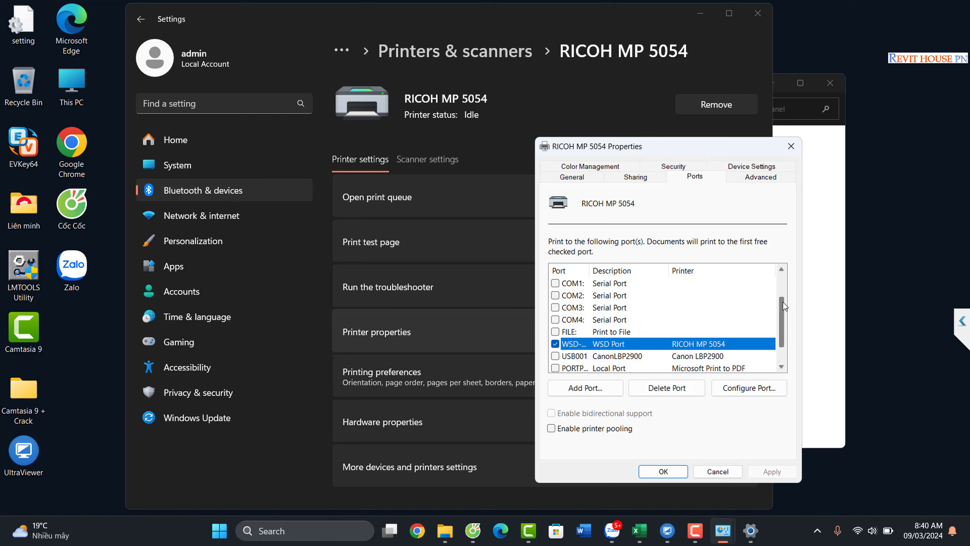
scroll(783, 302, "up", 5)
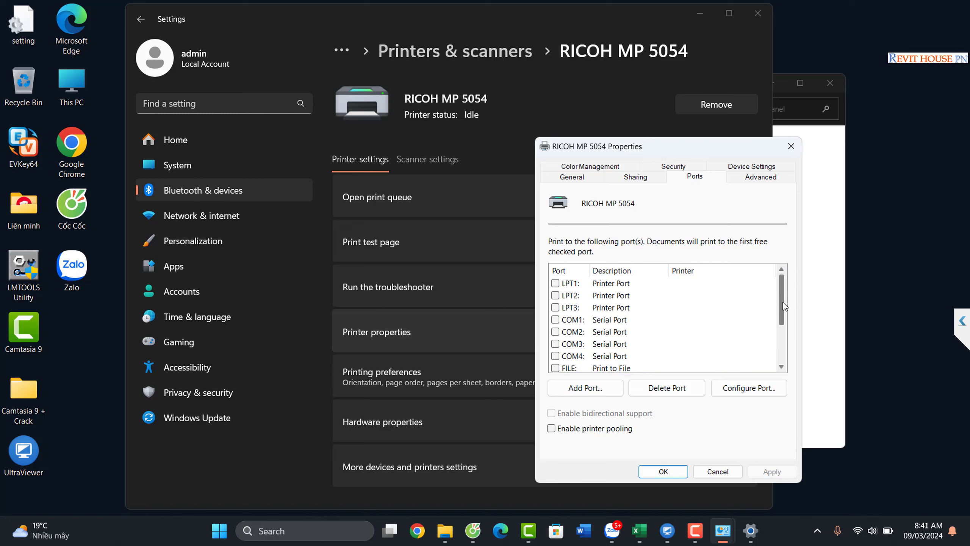
Step: Check which drivers are available for the RICOH MP 5054, recheck its port, and close the properties without changes
left_click(745, 180)
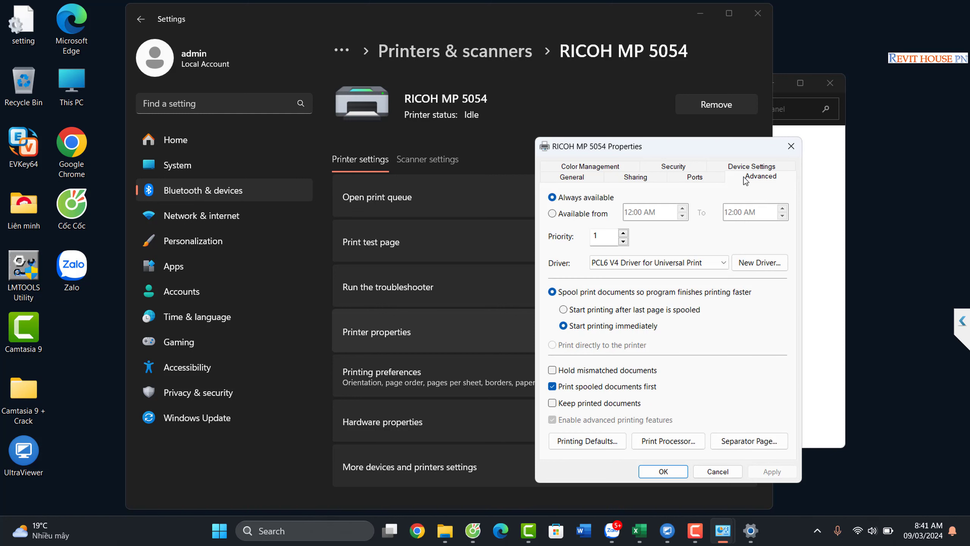
left_click(723, 264)
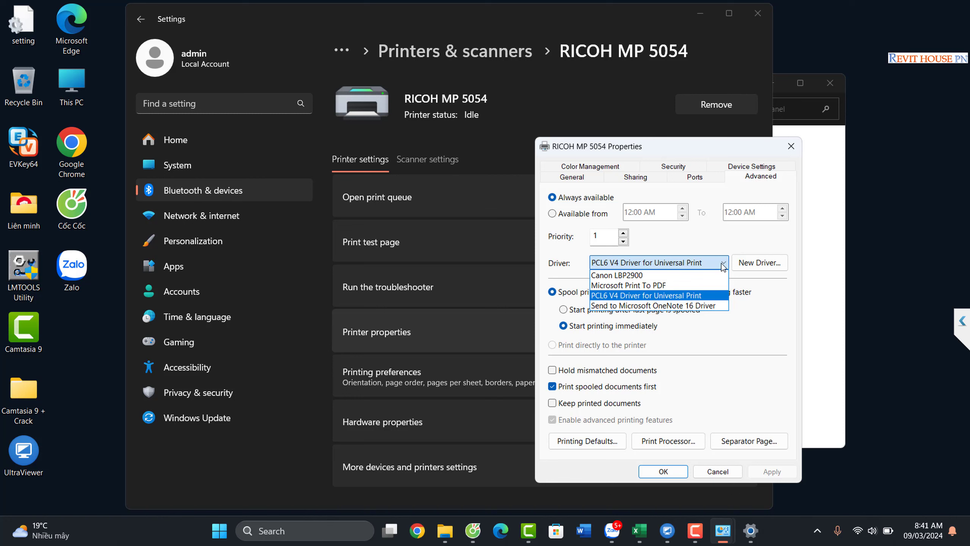
left_click(724, 263)
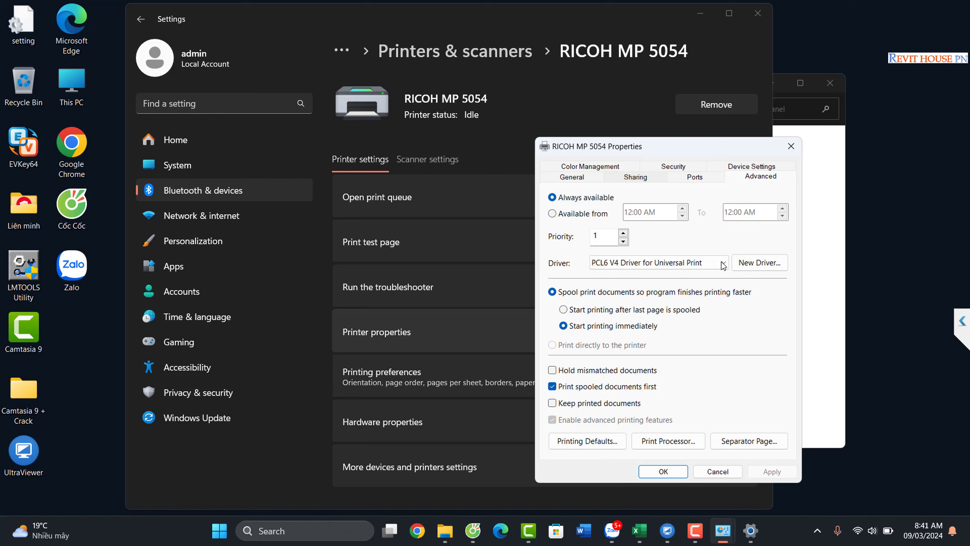
left_click(693, 177)
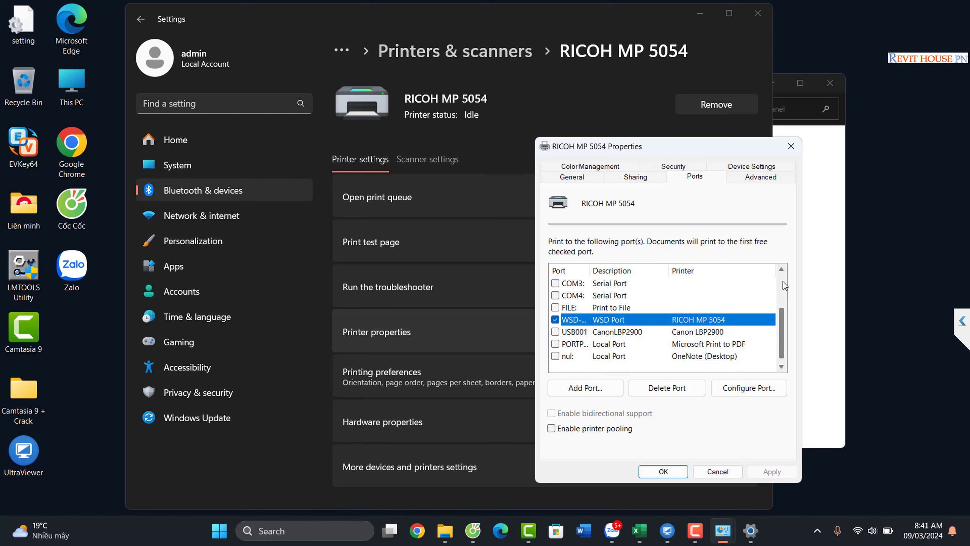
left_click(716, 471)
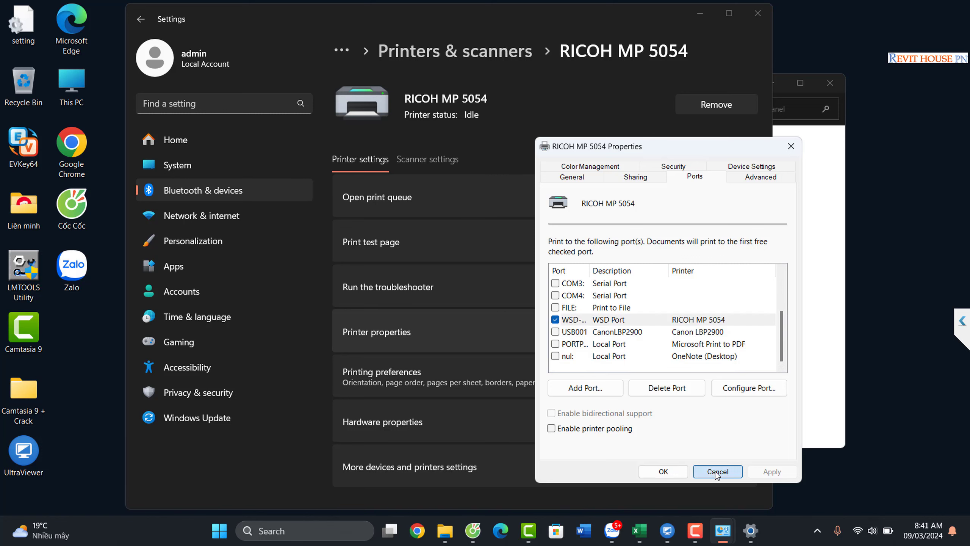
Step: Switch to the Cốc Cốc browser, search for "driver 5054", and open Ricoh's downloads page for the MP 2554/3054/3554/4054/5054/6054 series
left_click(473, 531)
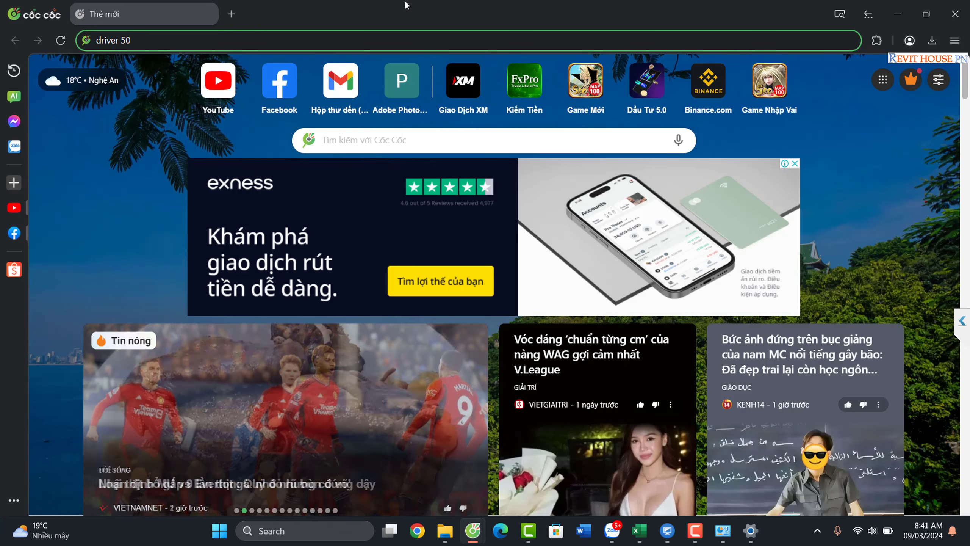
type("54")
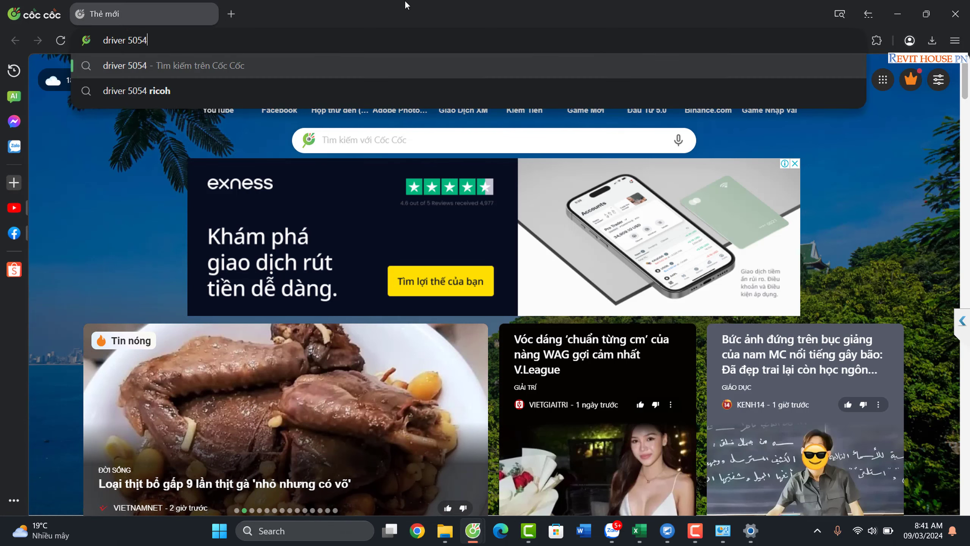
key("Return")
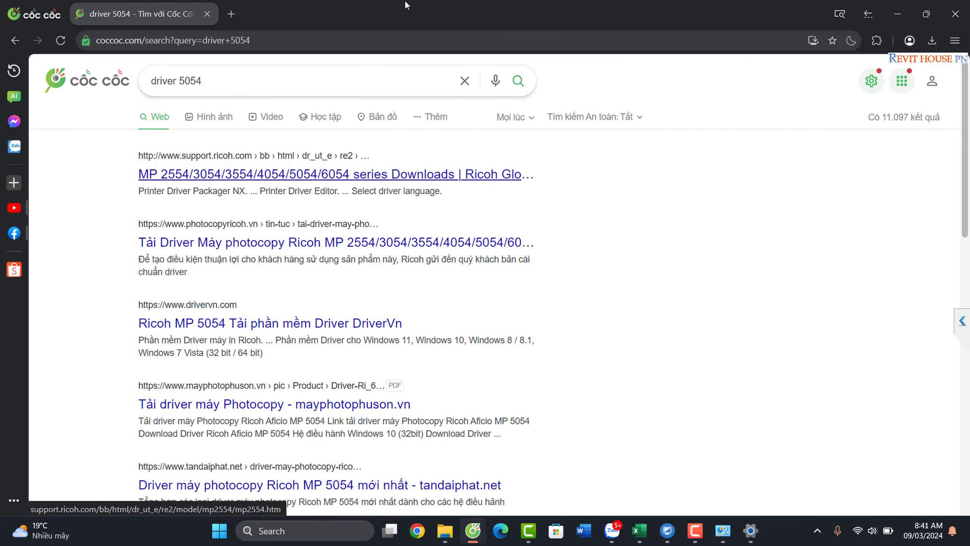
left_click(229, 178)
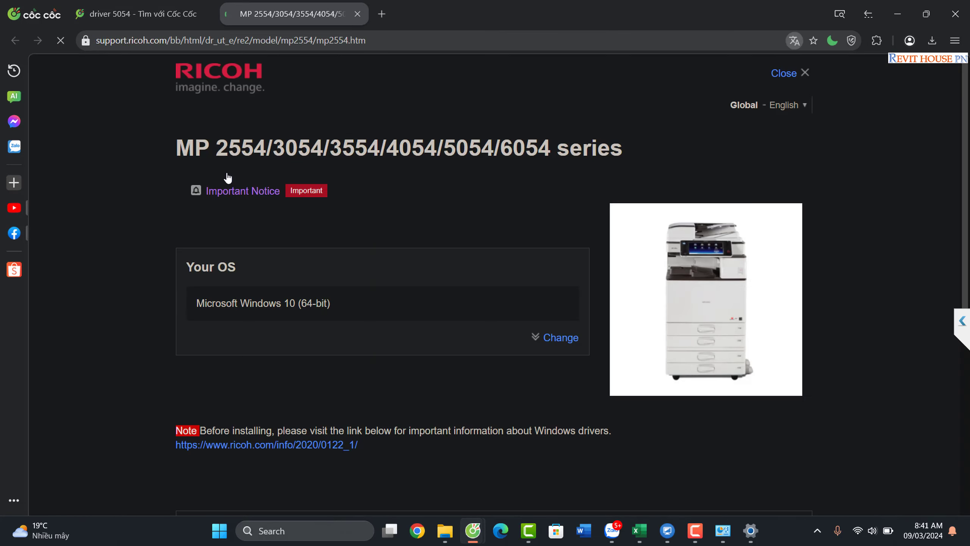
Step: Download the PCL 6 printer driver in English and show the z99712L16.exe file in its folder
scroll(228, 178, "down", 5)
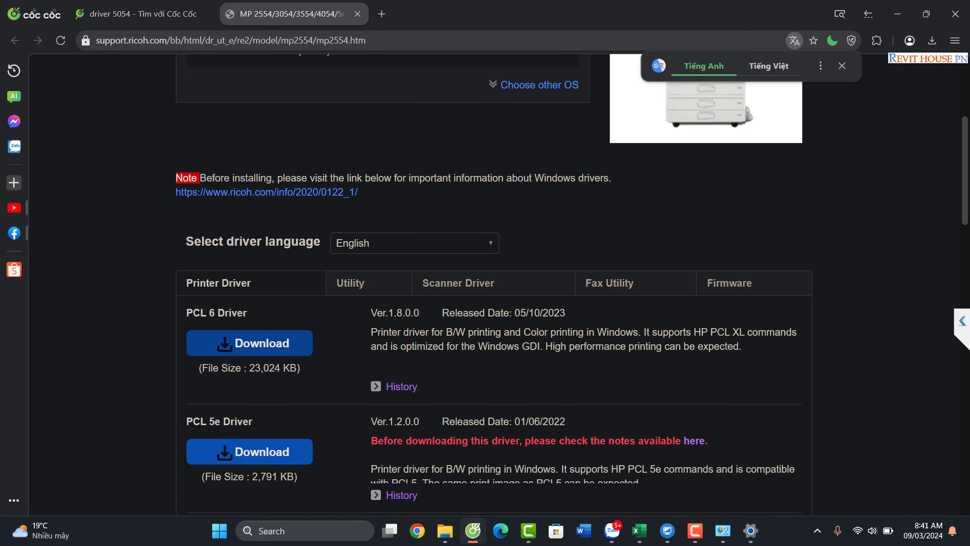
left_click(242, 344)
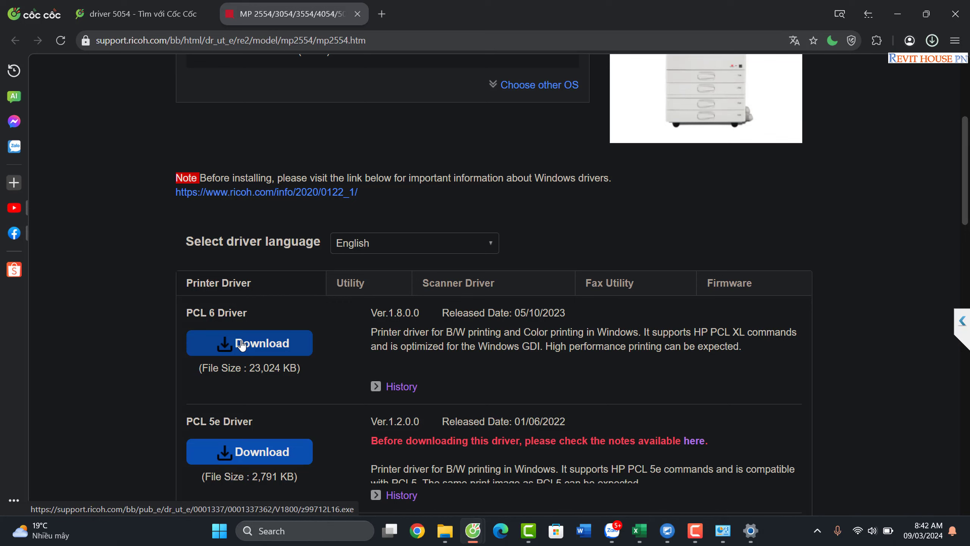
left_click(276, 348)
left_click(933, 40)
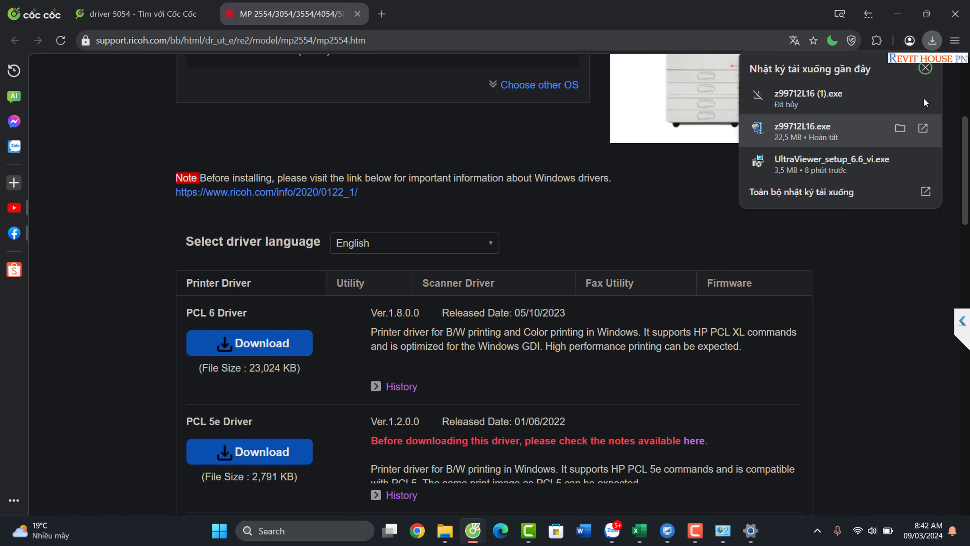
left_click(899, 129)
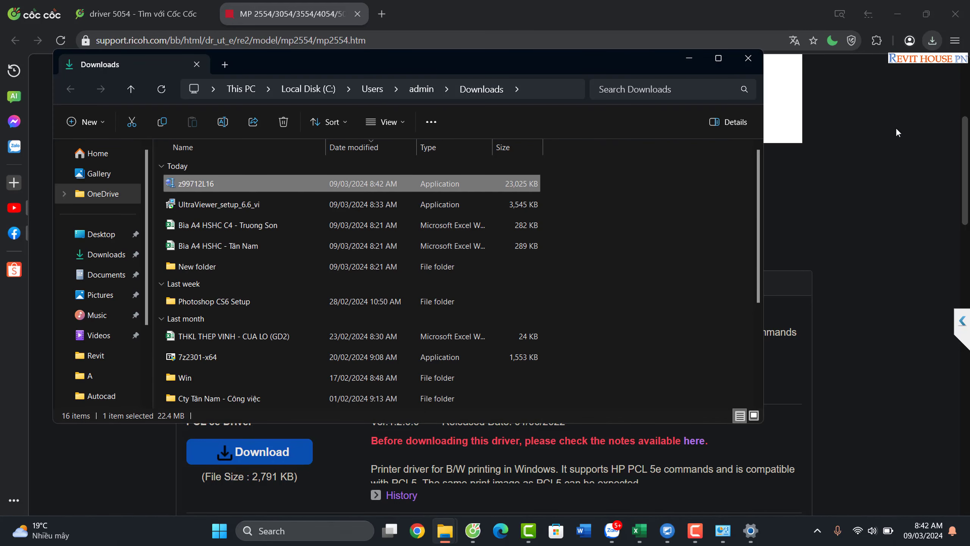
Step: Extract the downloaded z99712L16 driver package with 7-Zip into a z99712L16 folder in Downloads
right_click(255, 181)
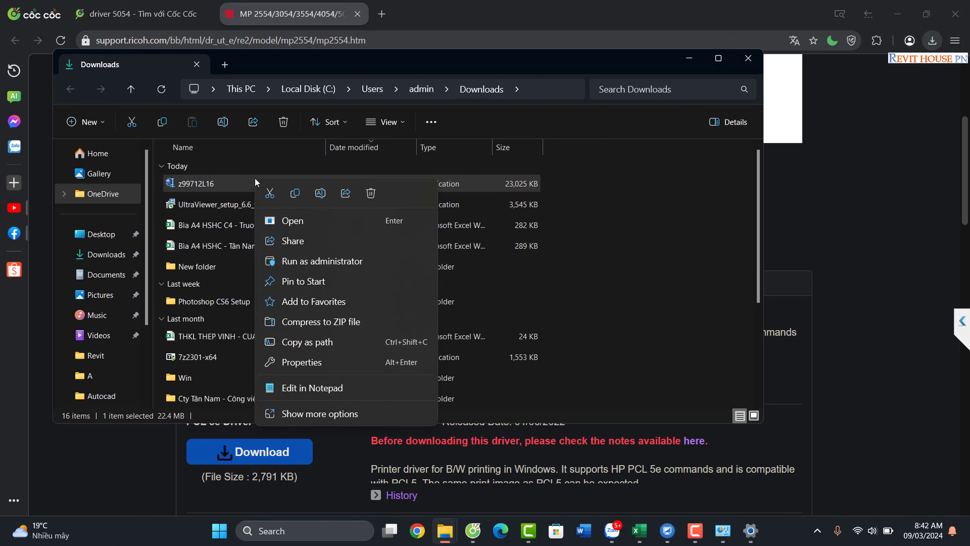
left_click(308, 416)
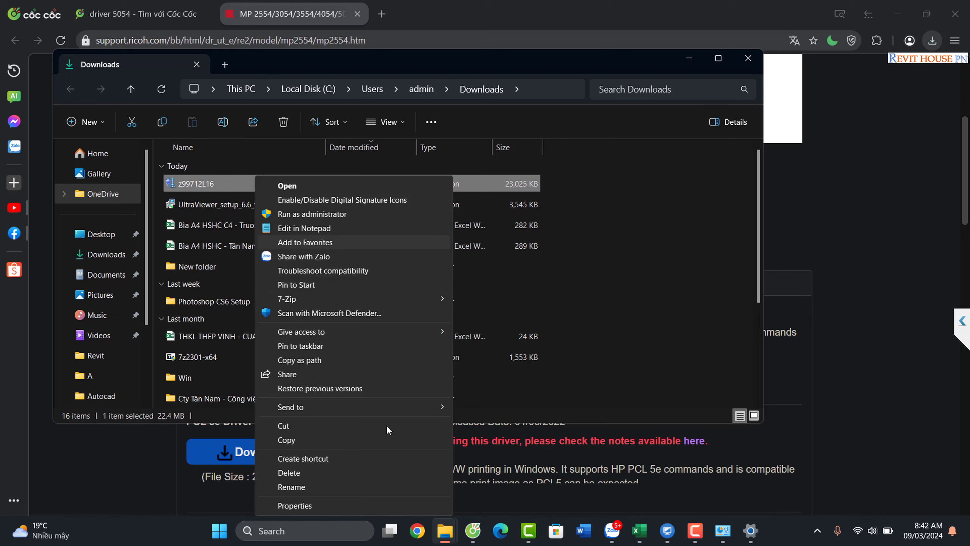
key("Up")
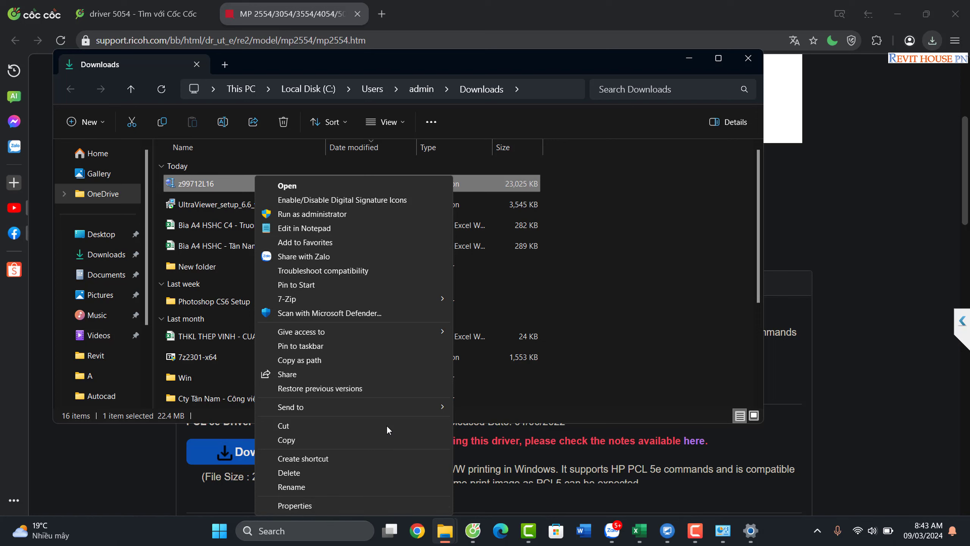
key("Up")
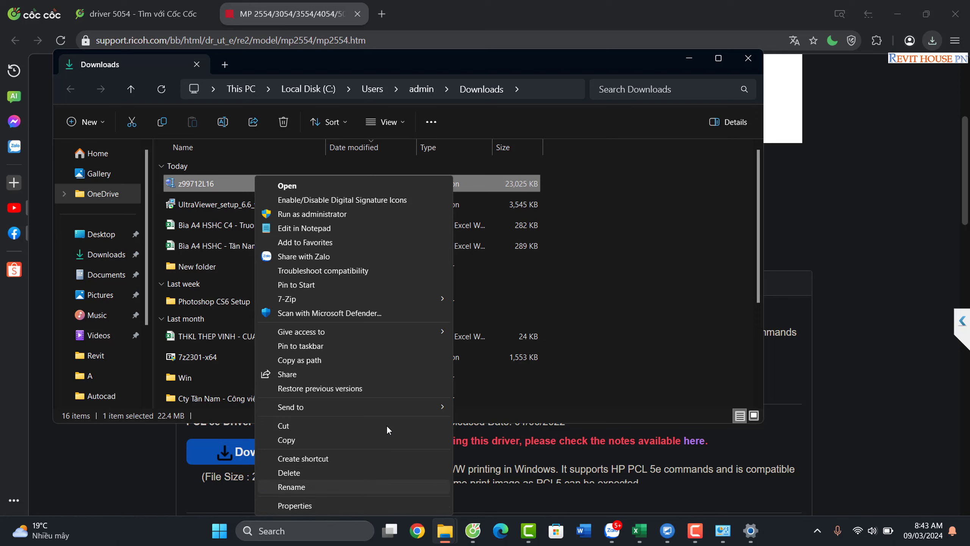
key("Up")
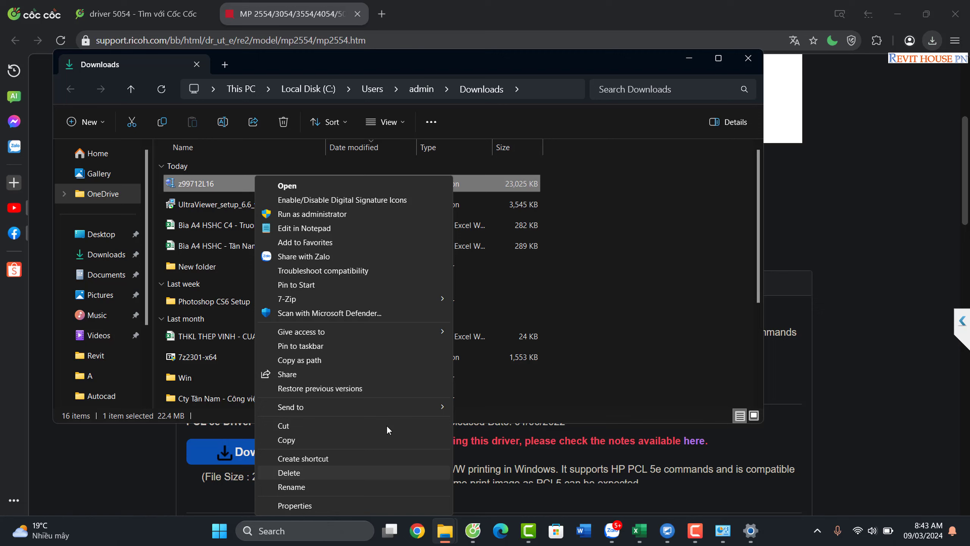
key("Up")
key("Up")
key("Up")
key("Up")
key("Up")
key("Up")
key("Up")
key("Up")
key("Up")
key("Up")
key("Up")
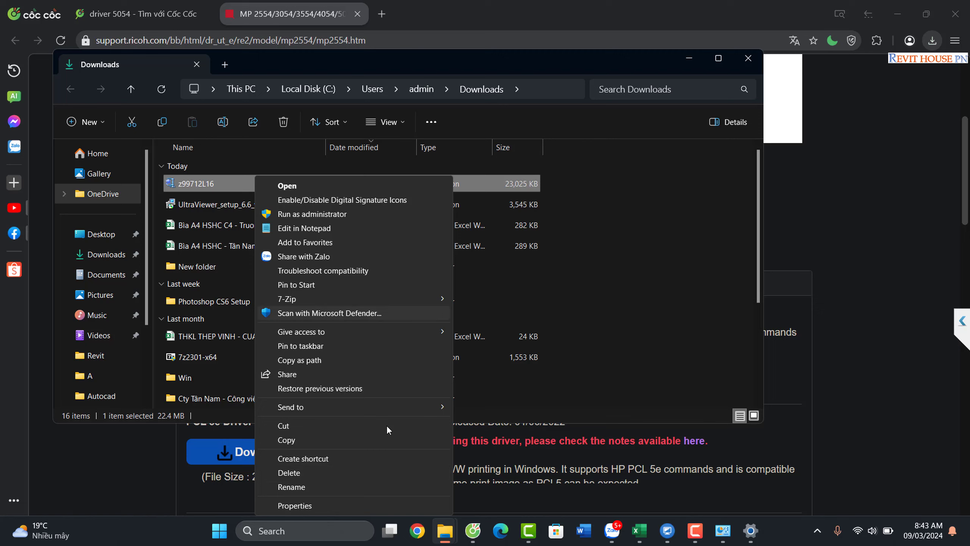
key("Right")
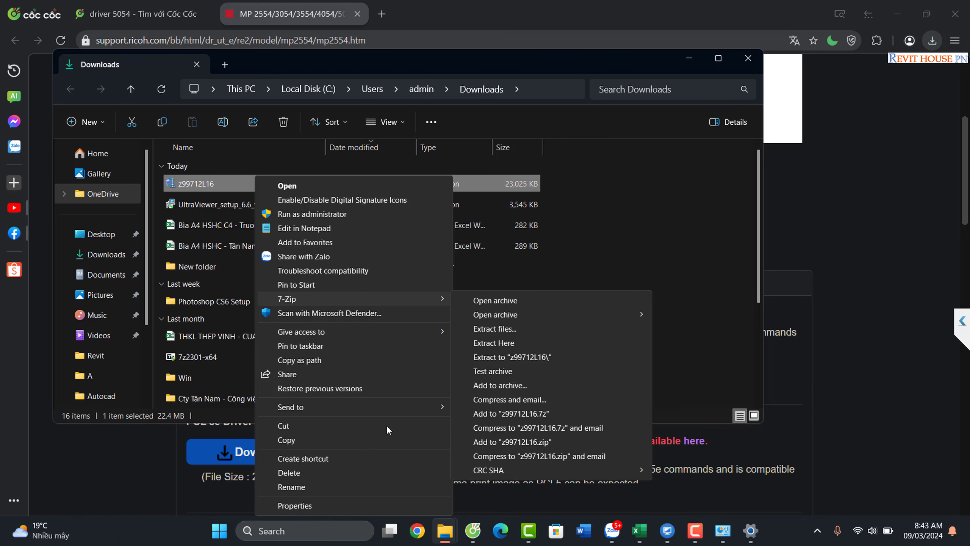
key("Down")
key("Down")
key("Down")
key("Down")
key("Return")
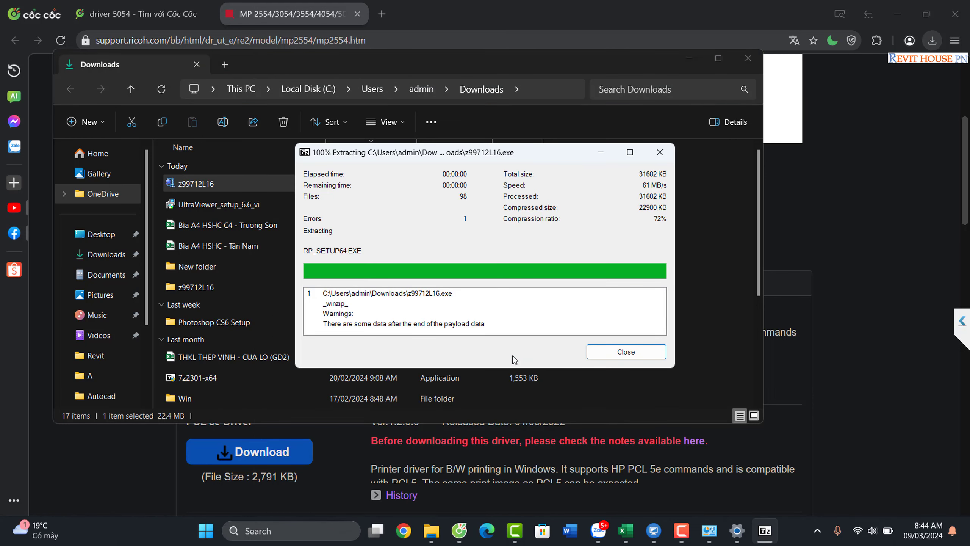
left_click(627, 351)
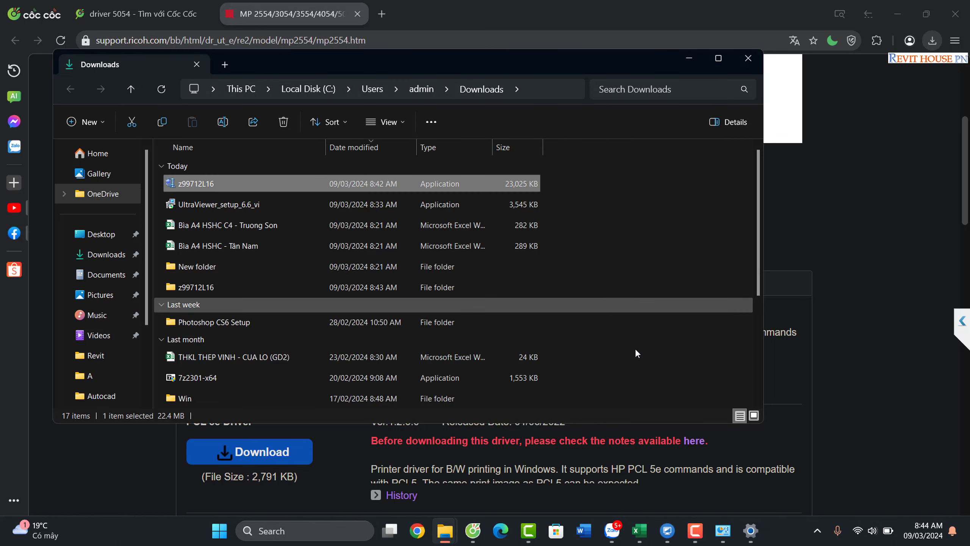
scroll(682, 292, "down", 3)
scroll(563, 320, "up", 3)
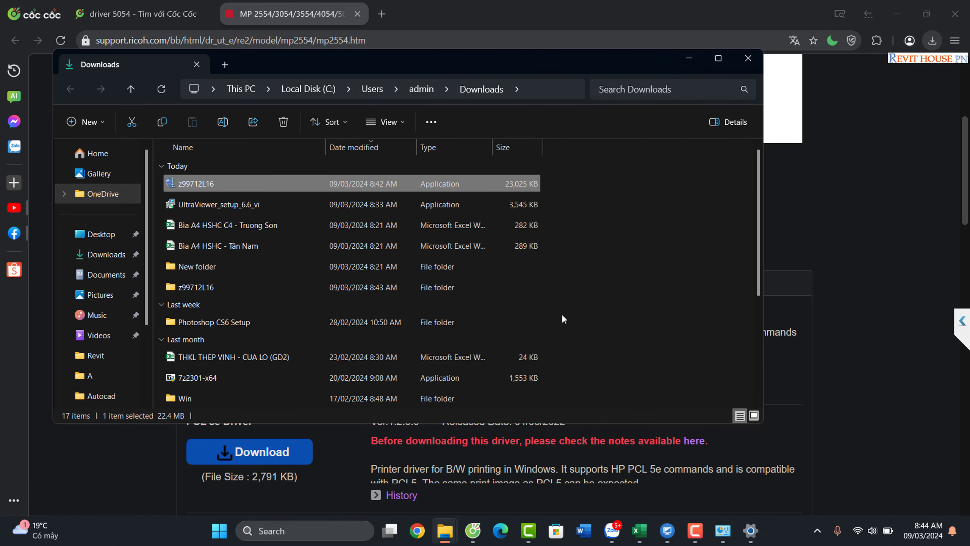
Step: Open the disk1 folder inside the extracted z99712L16 driver folder and copy its path
double_click(237, 287)
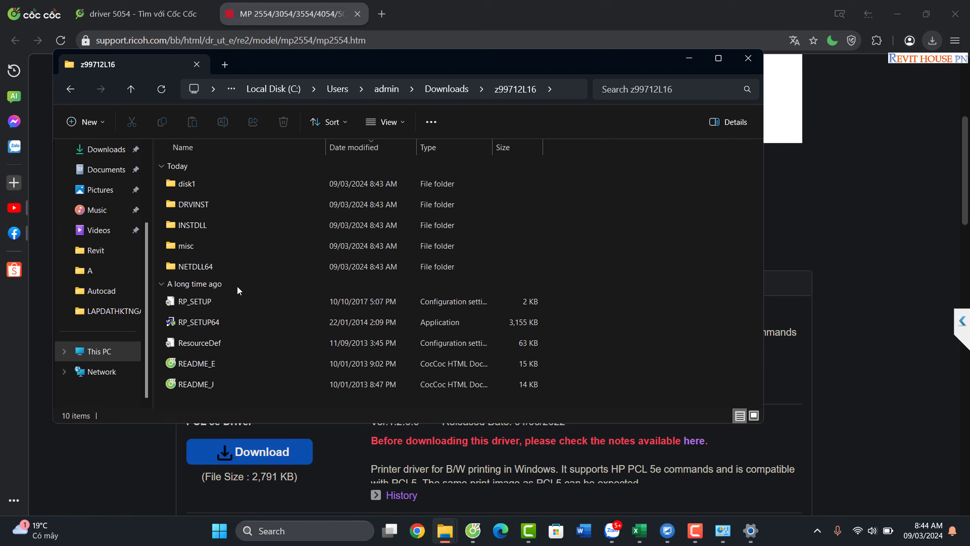
double_click(267, 186)
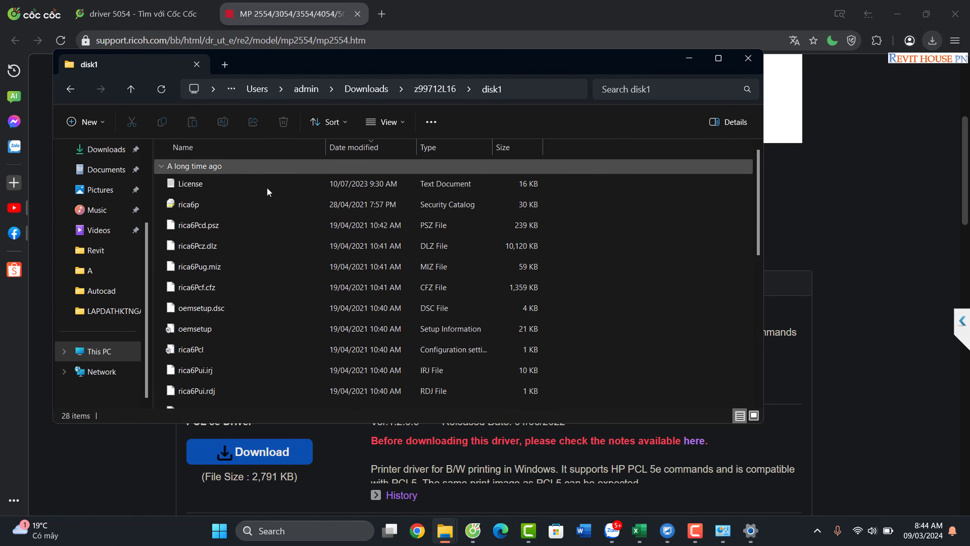
left_click(531, 91)
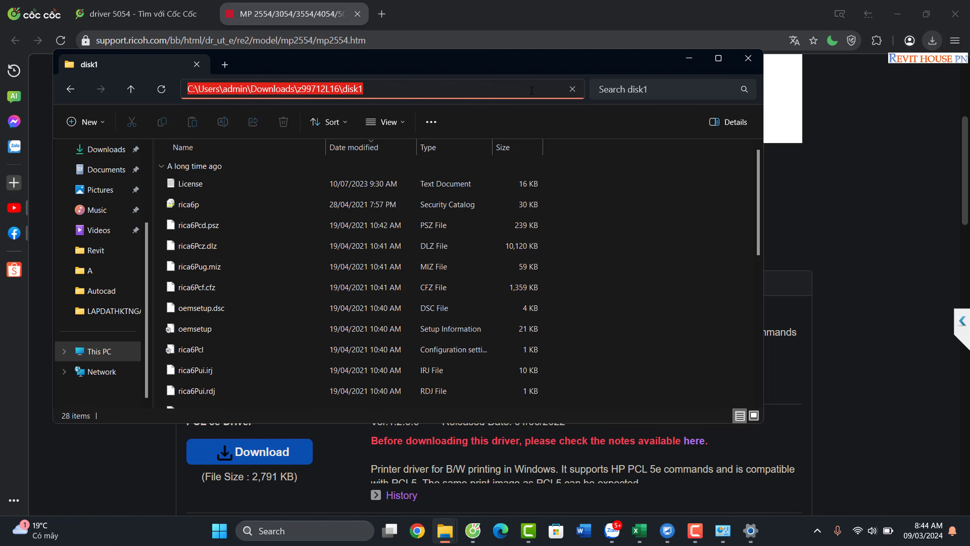
Step: Switch to Settings and, in the RICOH MP 5054's advanced printer properties, load new driver choices from C:\Users\admin\Downloads\z99712L16\disk1
left_click(726, 535)
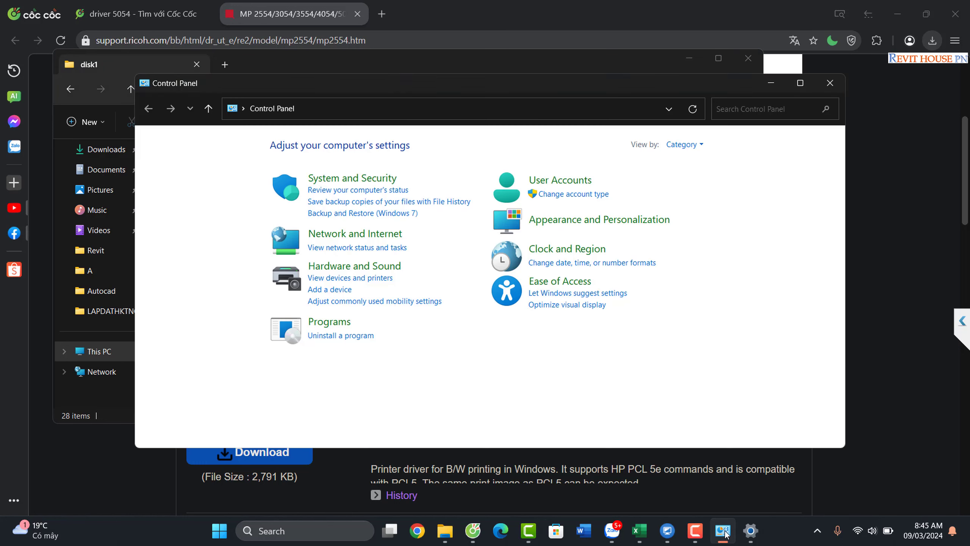
left_click(752, 535)
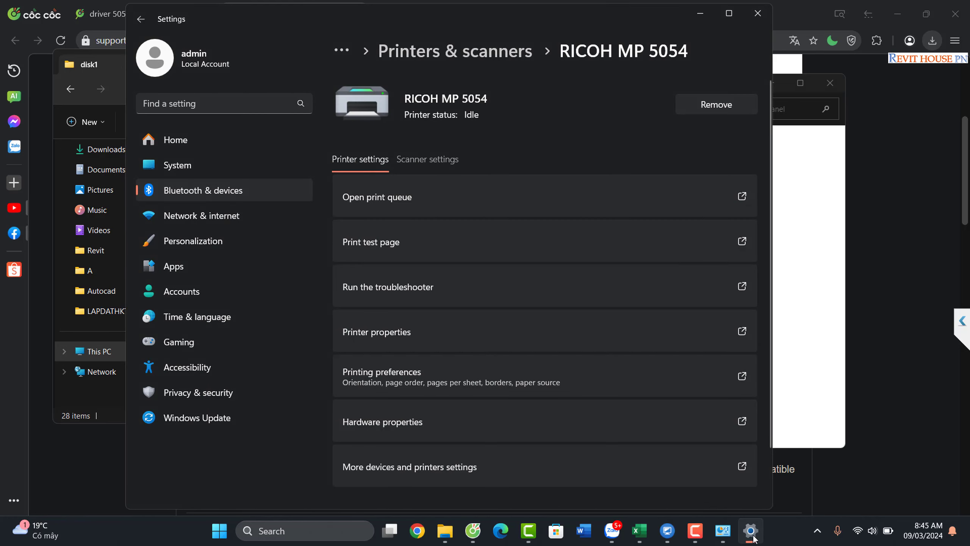
left_click(562, 337)
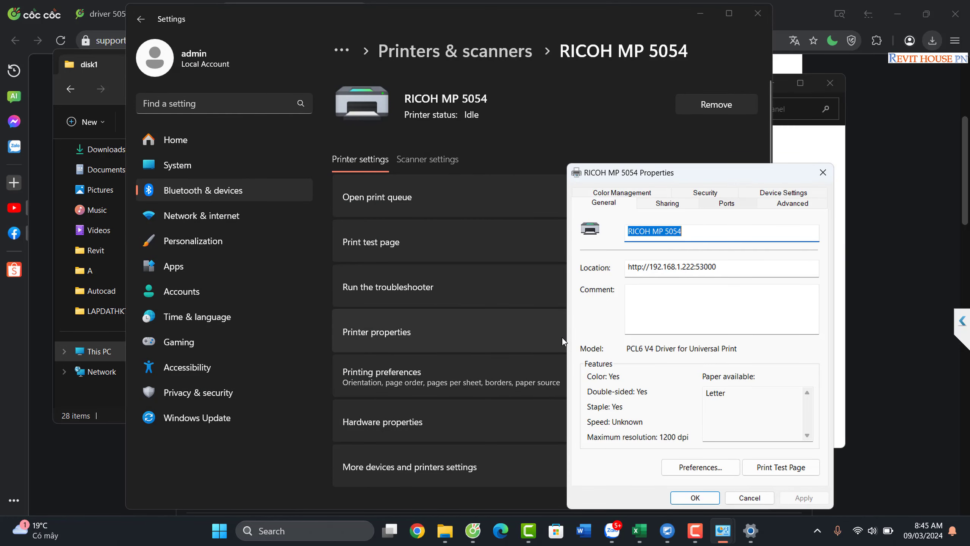
left_click(792, 203)
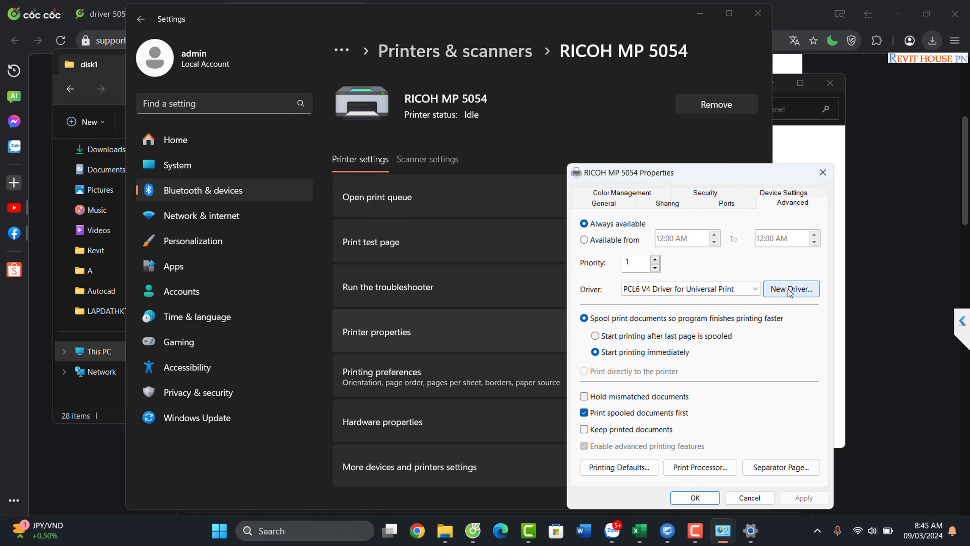
left_click(790, 290)
left_click(832, 489)
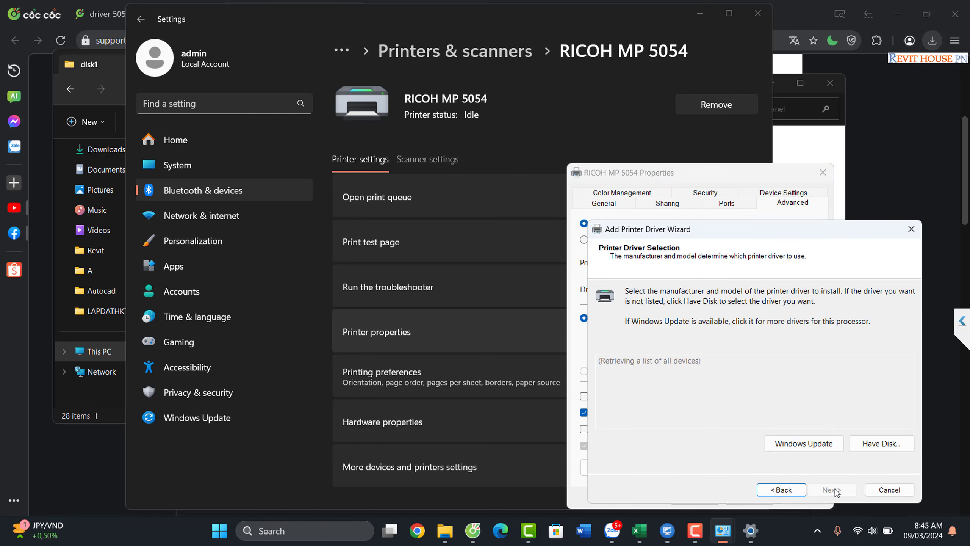
left_click(879, 444)
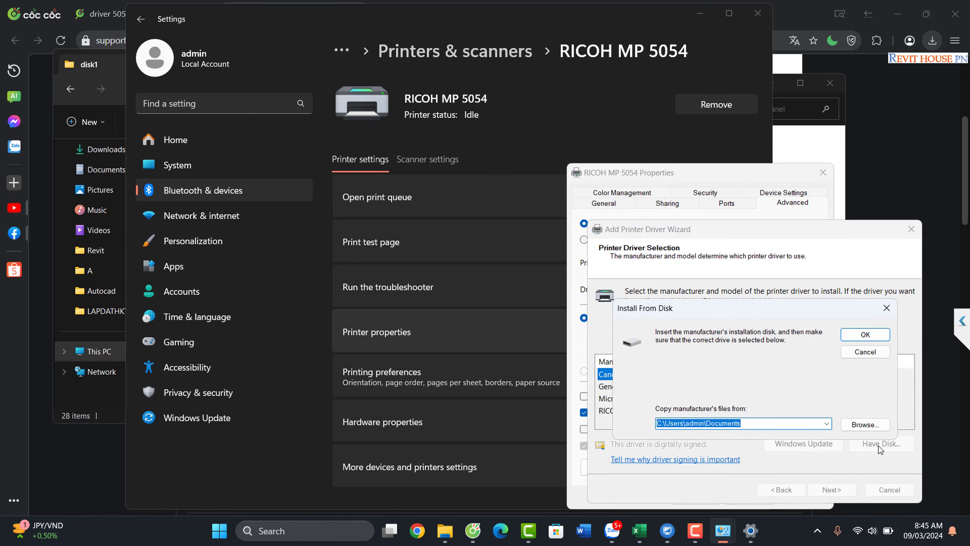
key("ctrl+v")
key("Return")
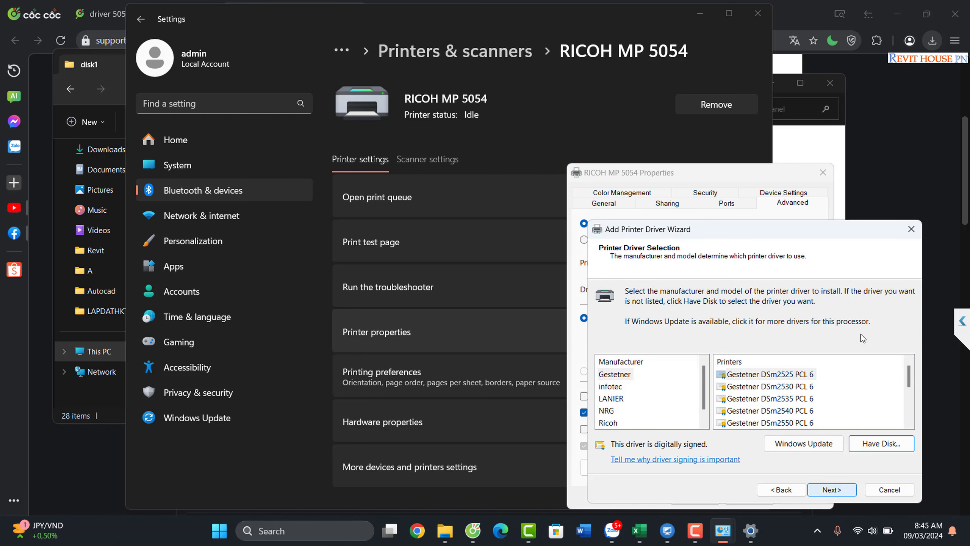
Step: Choose manufacturer Ricoh and model RICOH MP 5054 PCL 6, and complete the driver wizard
left_click(611, 422)
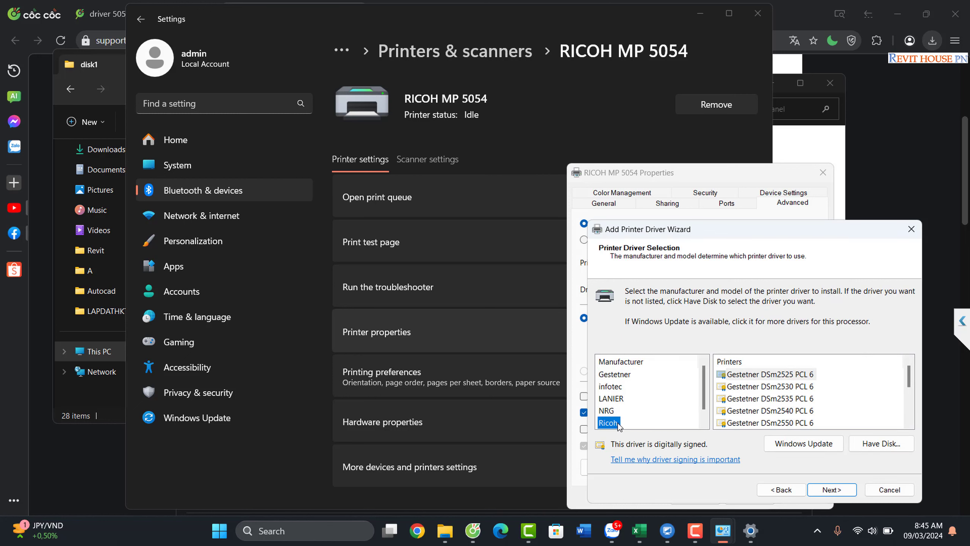
scroll(909, 380, "down", 2)
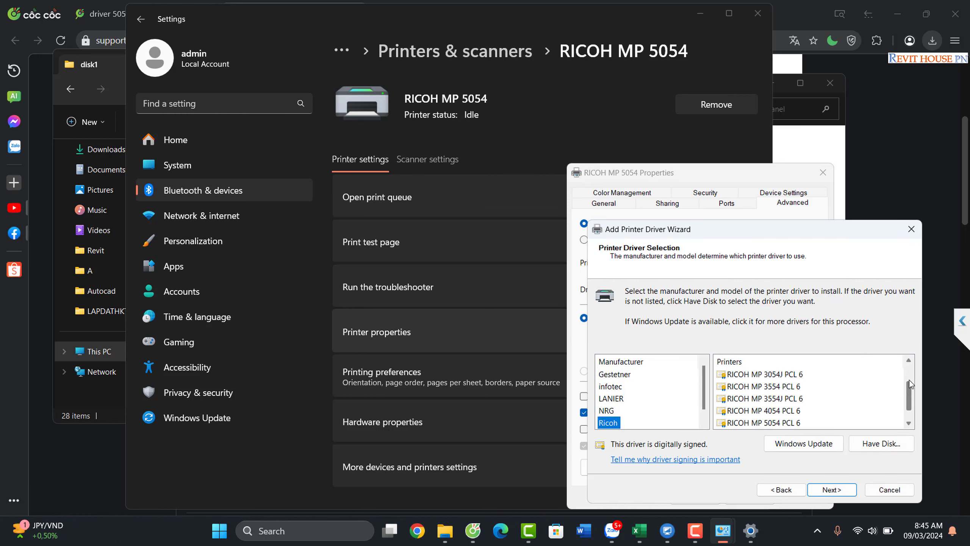
left_click(764, 411)
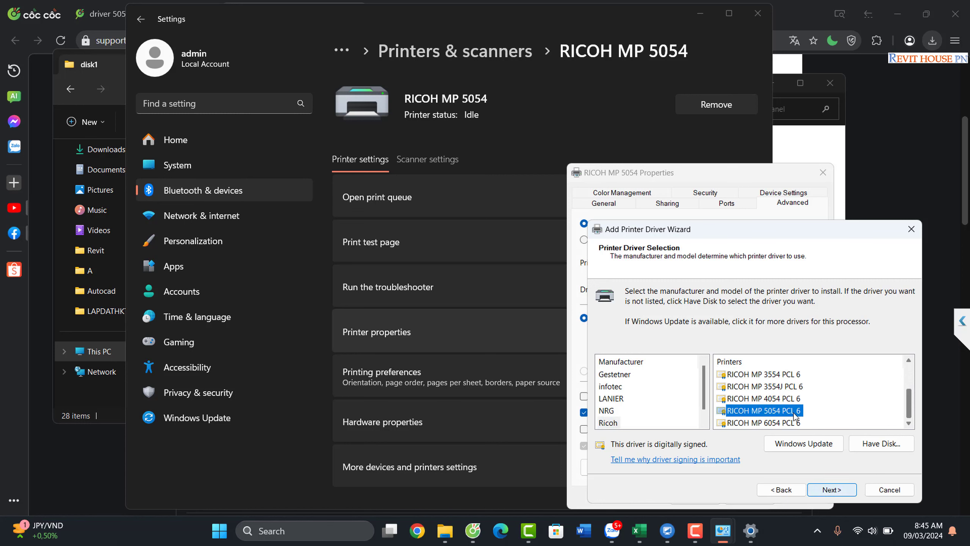
left_click(850, 492)
left_click(843, 494)
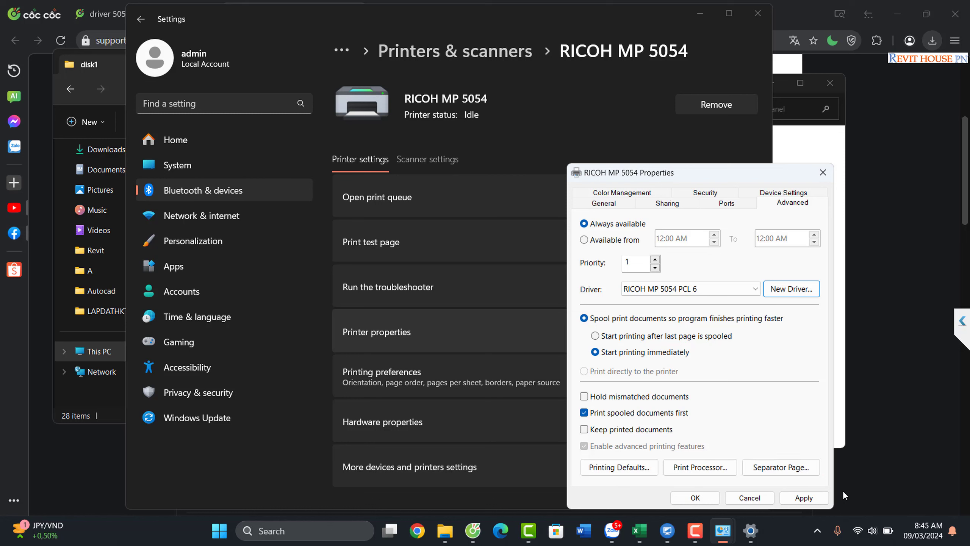
Step: Restart the new driver wizard and load the driver choices from the oemsetup file in the disk1 folder
left_click(789, 290)
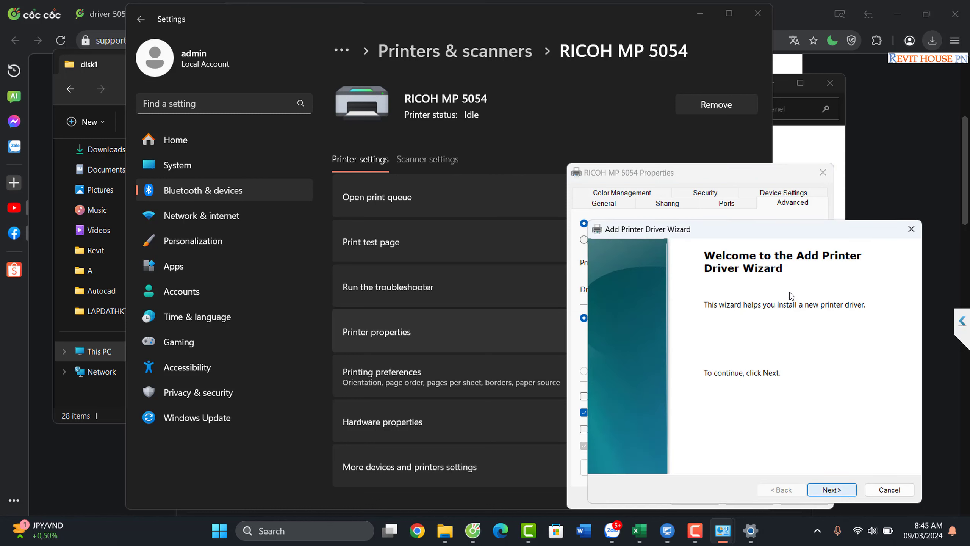
left_click(832, 489)
left_click(871, 444)
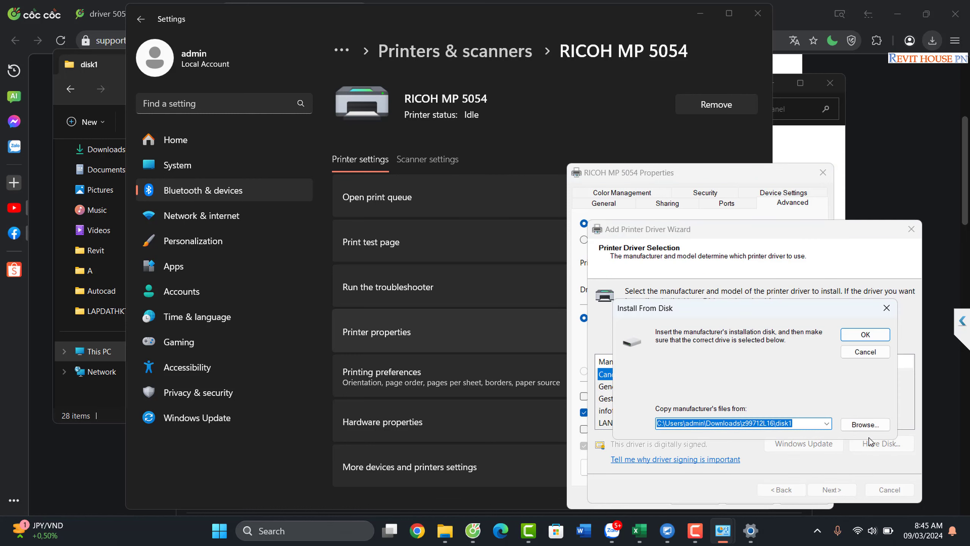
left_click(862, 424)
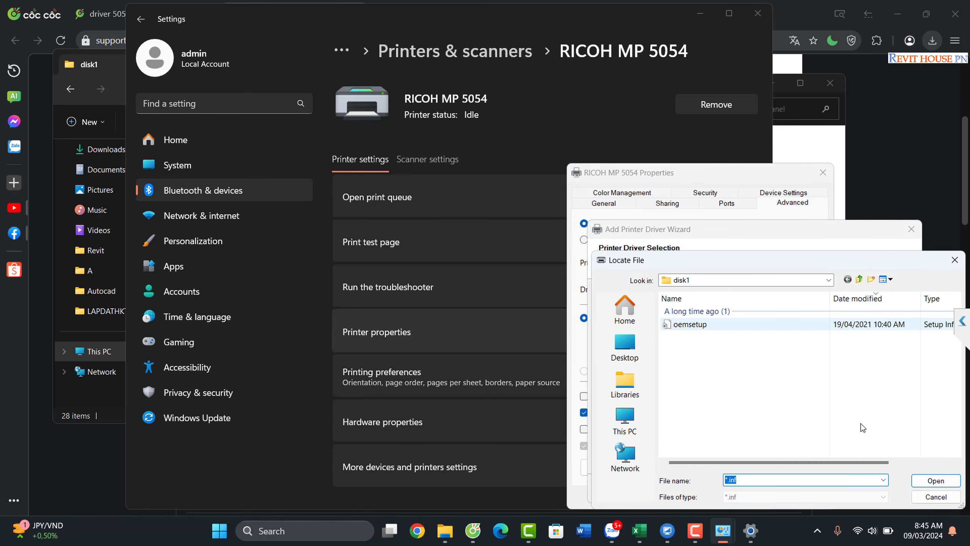
double_click(693, 324)
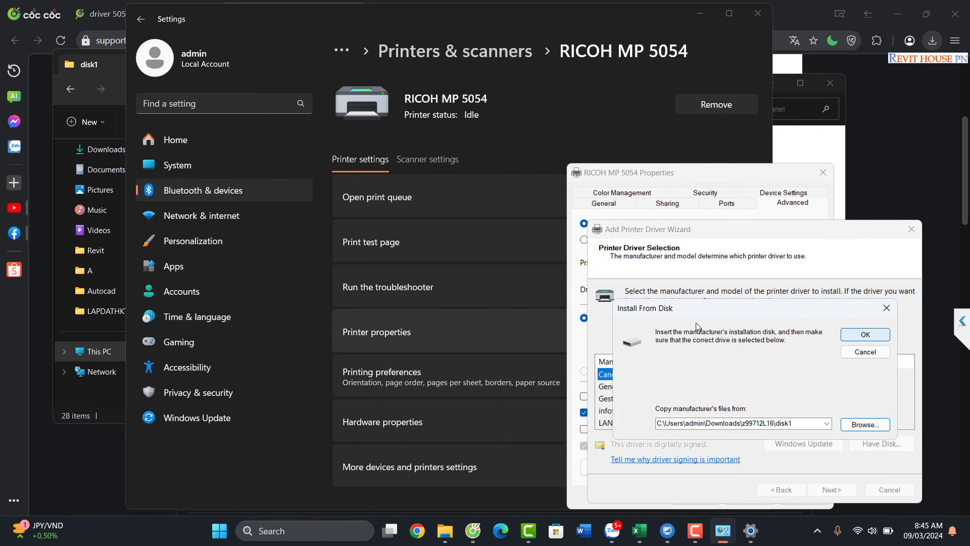
left_click(866, 335)
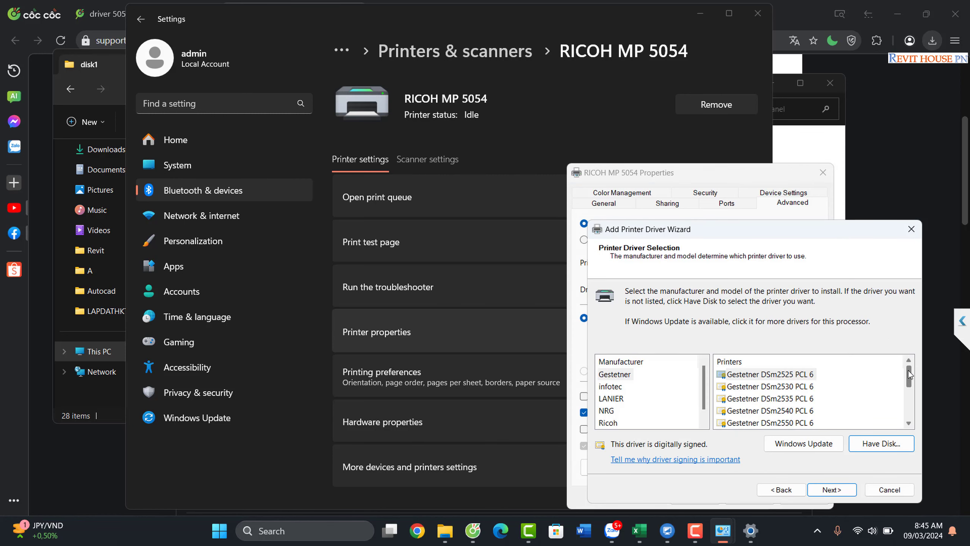
Step: Select the Gestetner MP 5054 PCL 6 driver and complete the driver wizard
scroll(910, 375, "down", 5)
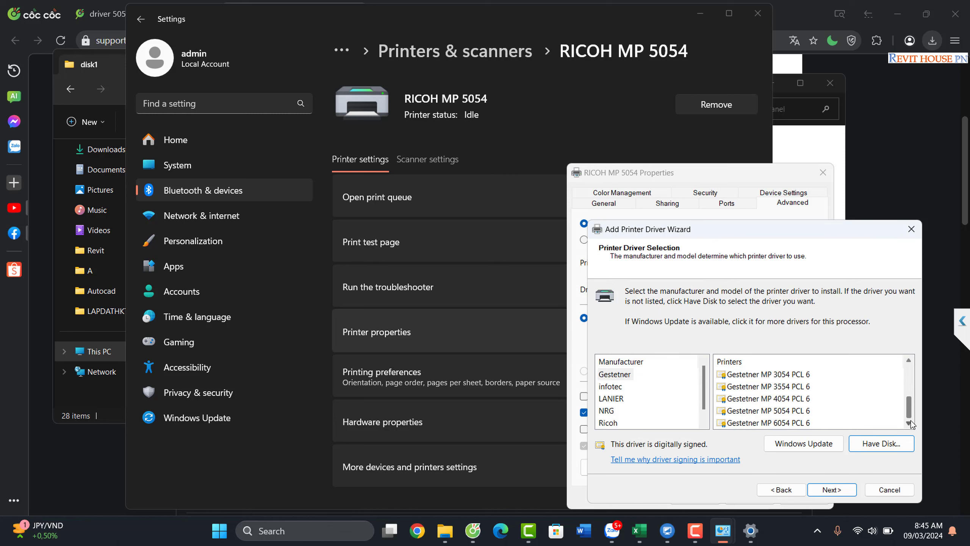
left_click(776, 412)
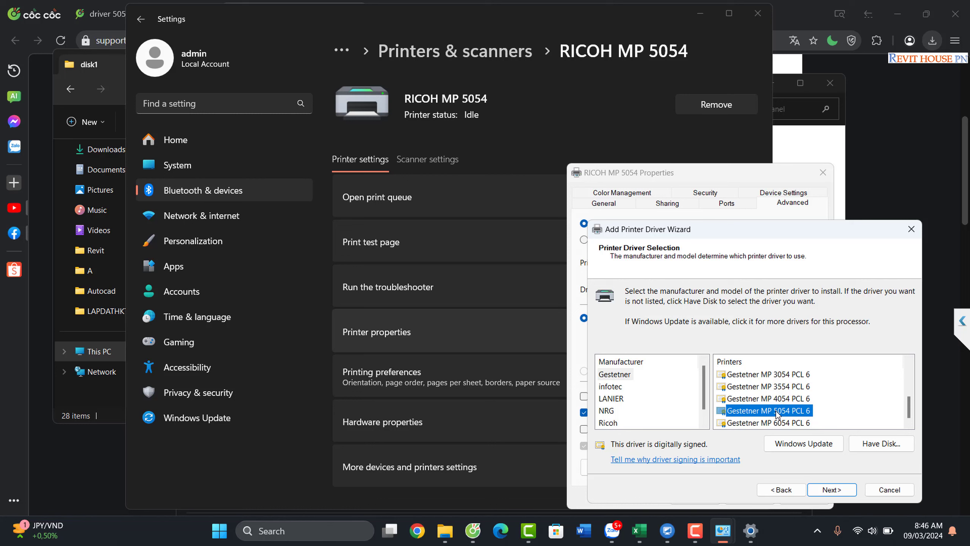
scroll(909, 405, "up", 1)
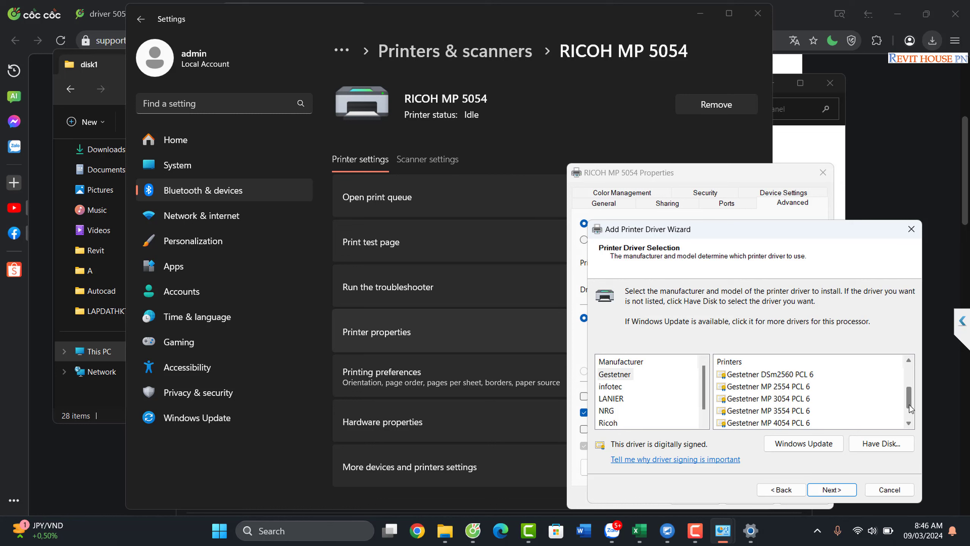
scroll(910, 406, "down", 1)
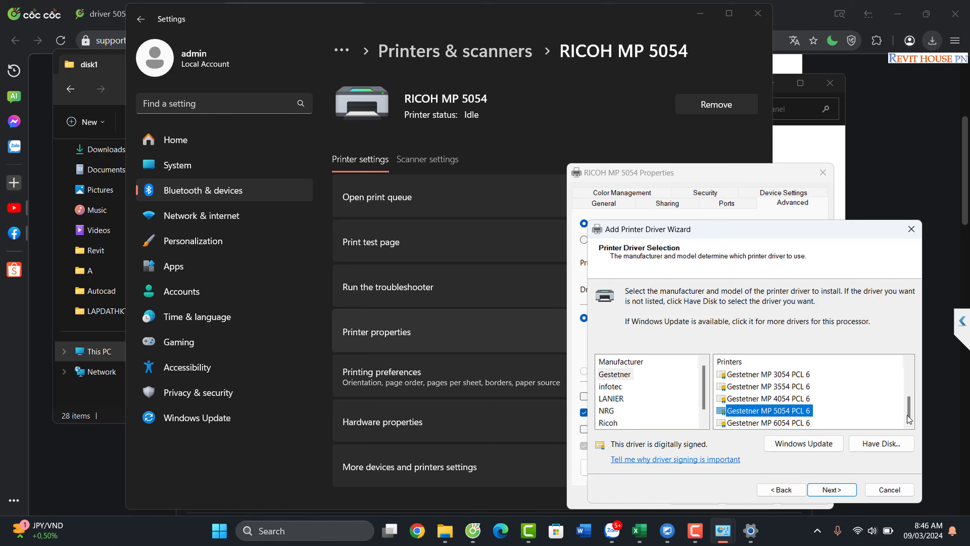
left_click(841, 494)
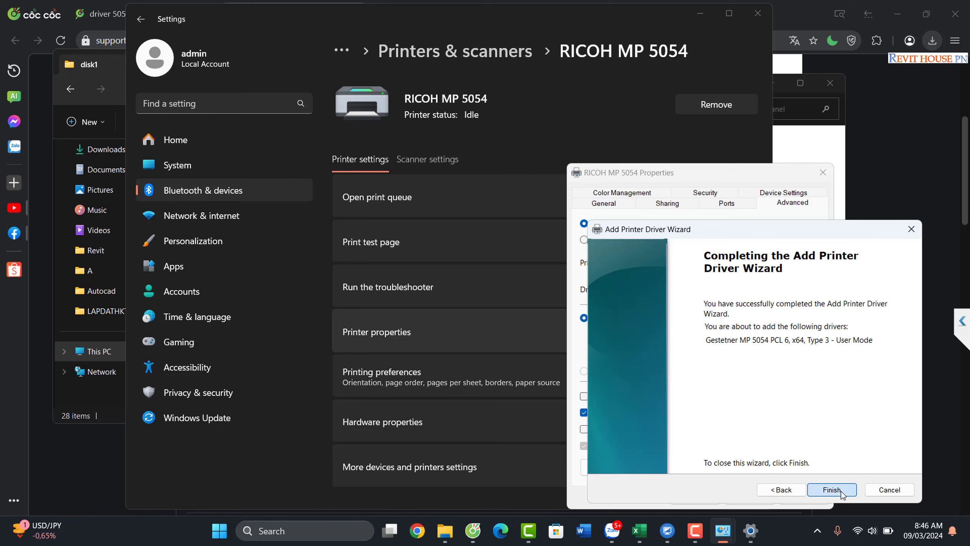
left_click(832, 490)
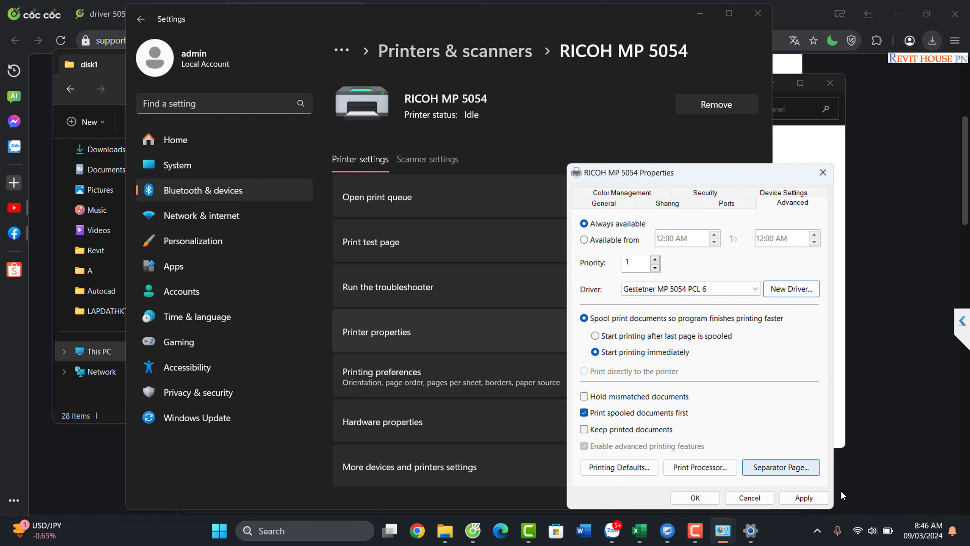
Step: Check the print processor options and the RICOH MP 5054's printing preferences, closing both without changes
left_click(719, 471)
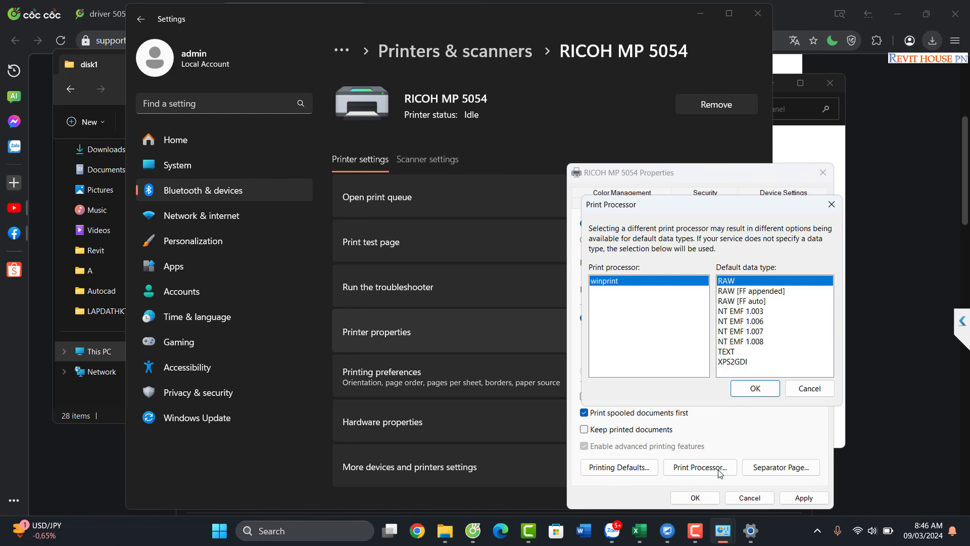
left_click(805, 387)
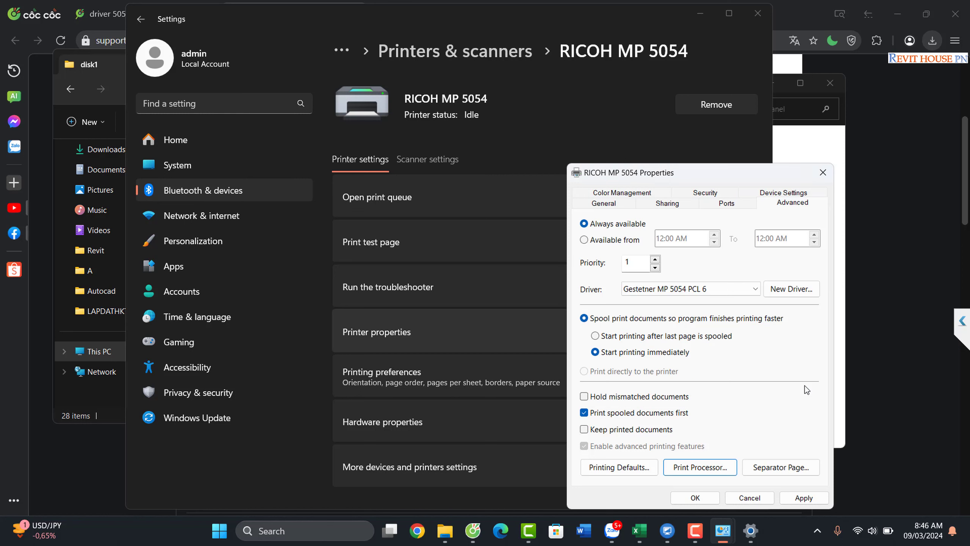
left_click(607, 203)
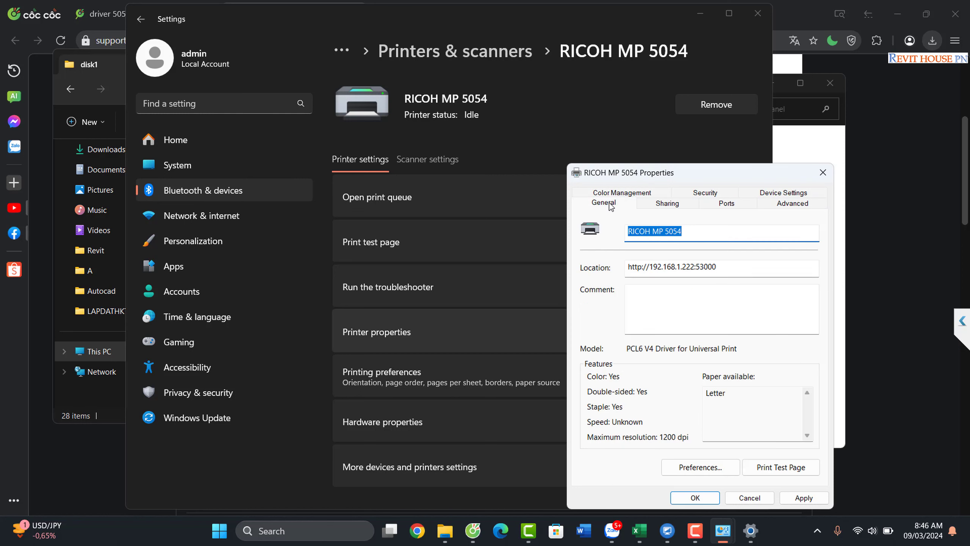
left_click(726, 472)
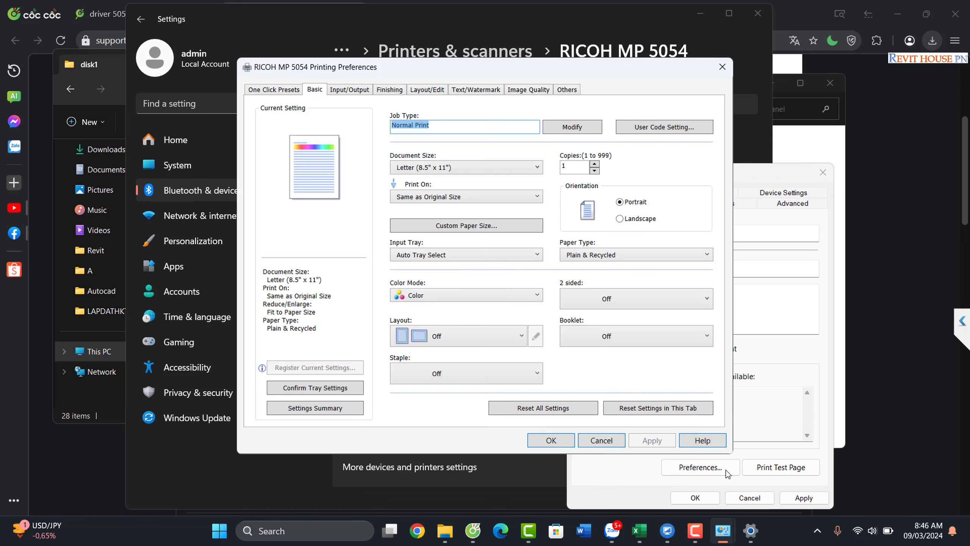
left_click(722, 69)
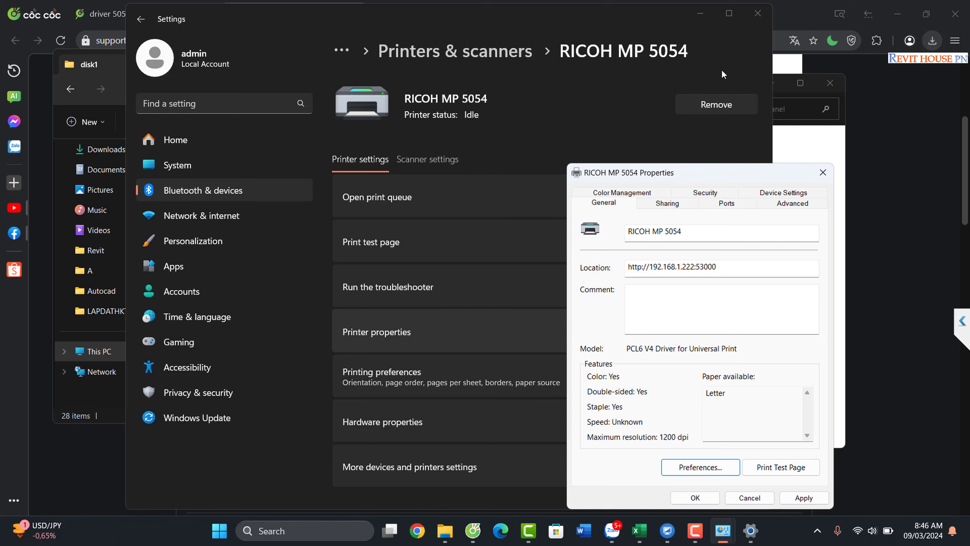
Step: Switch to the Ricoh downloads page in Cốc Cốc, download the PCL6 Driver for Universal Print, and show the recent downloads
left_click(474, 531)
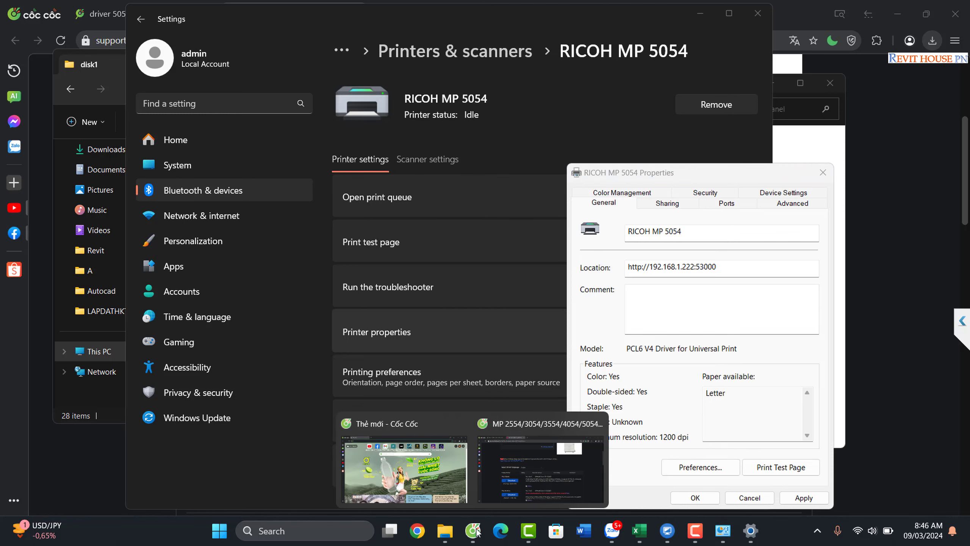
left_click(496, 472)
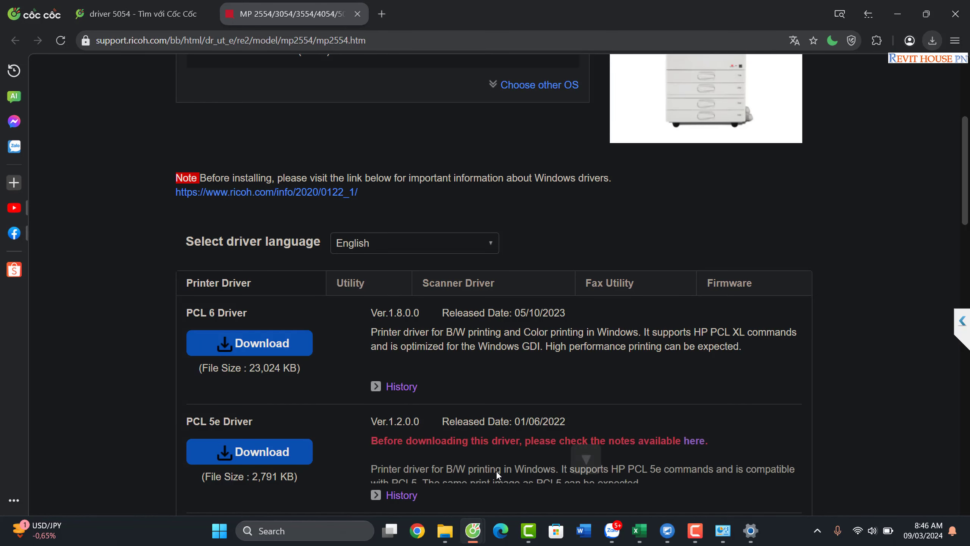
scroll(338, 330, "down", 3)
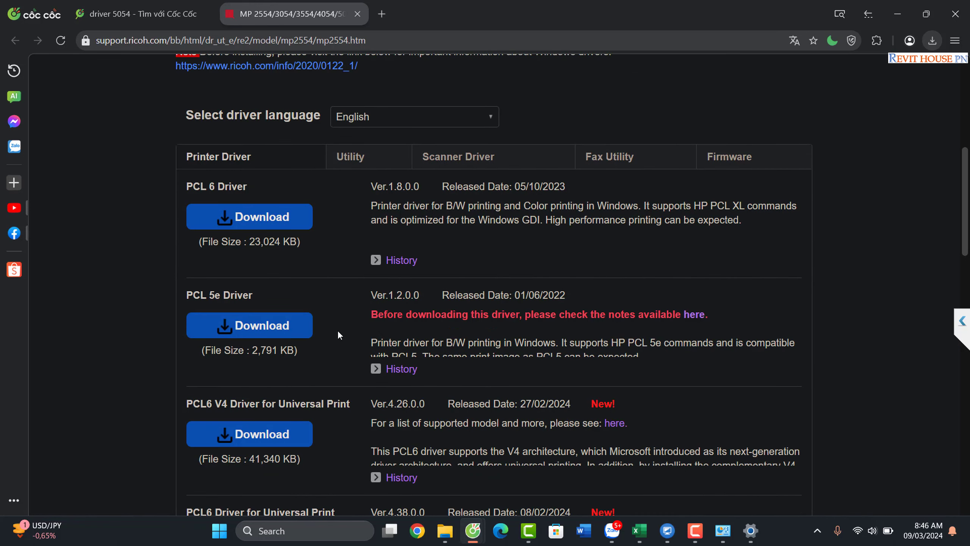
scroll(344, 327, "down", 1)
scroll(355, 328, "down", 3)
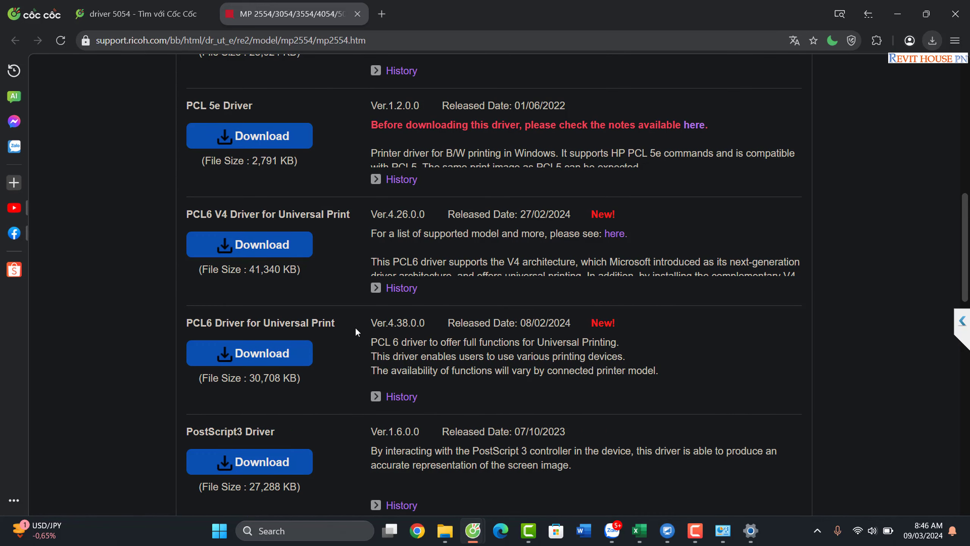
left_click(277, 360)
left_click(932, 43)
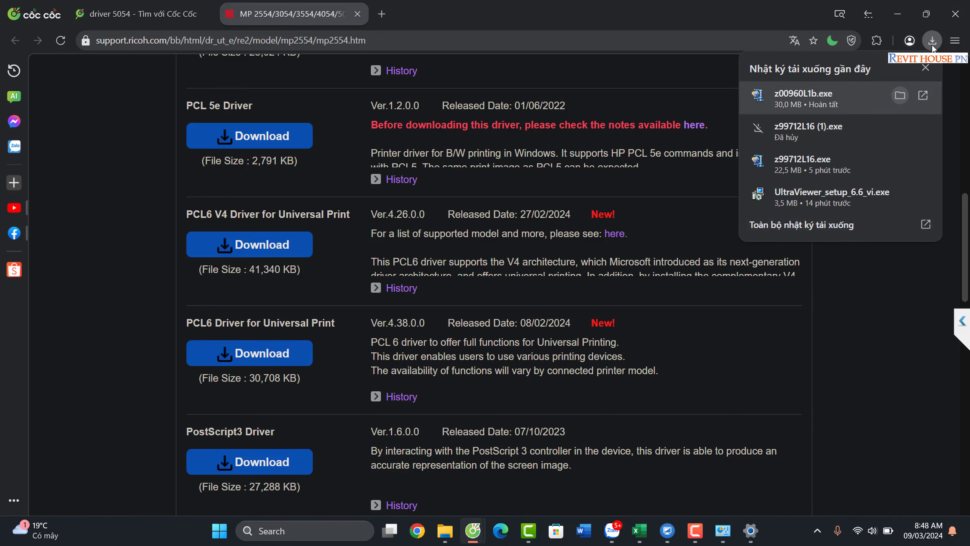
Step: Locate the downloaded z00960L1b.exe in its folder and extract it with 7-Zip into a z00960L1b subfolder, closing the extraction report
left_click(900, 96)
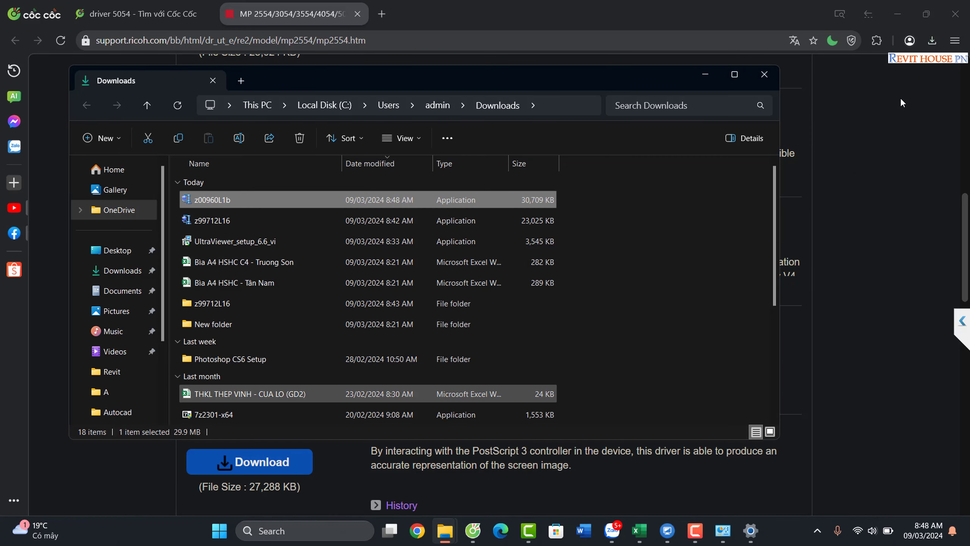
right_click(233, 200)
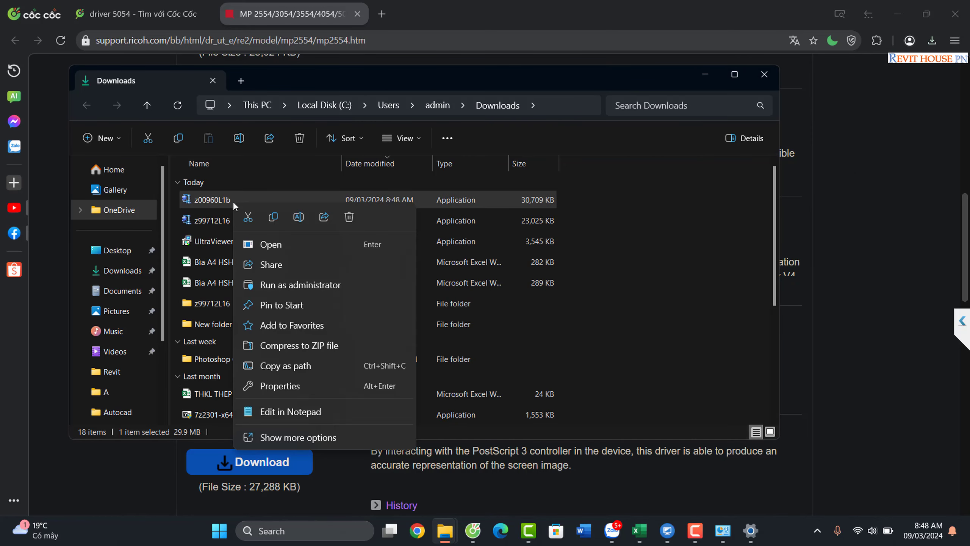
left_click(283, 436)
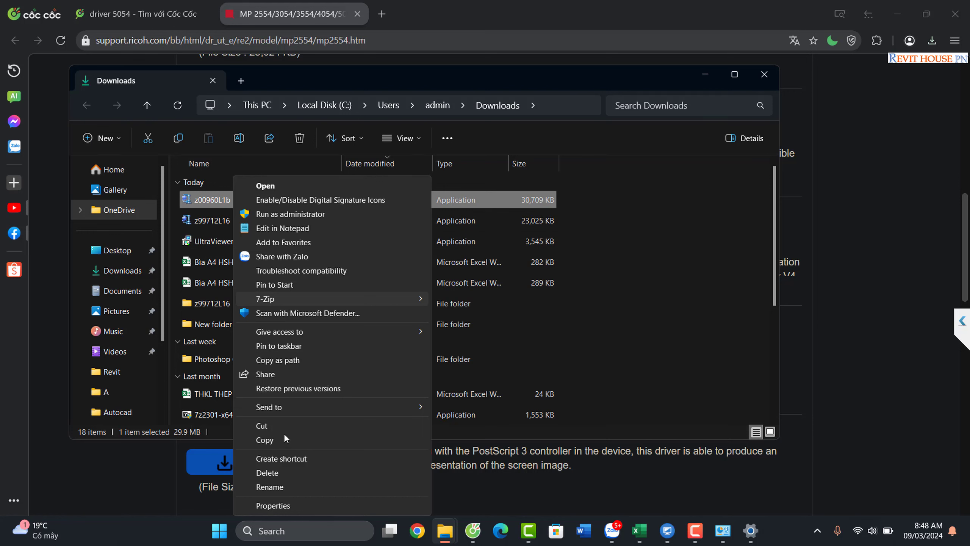
mouse_move(291, 407)
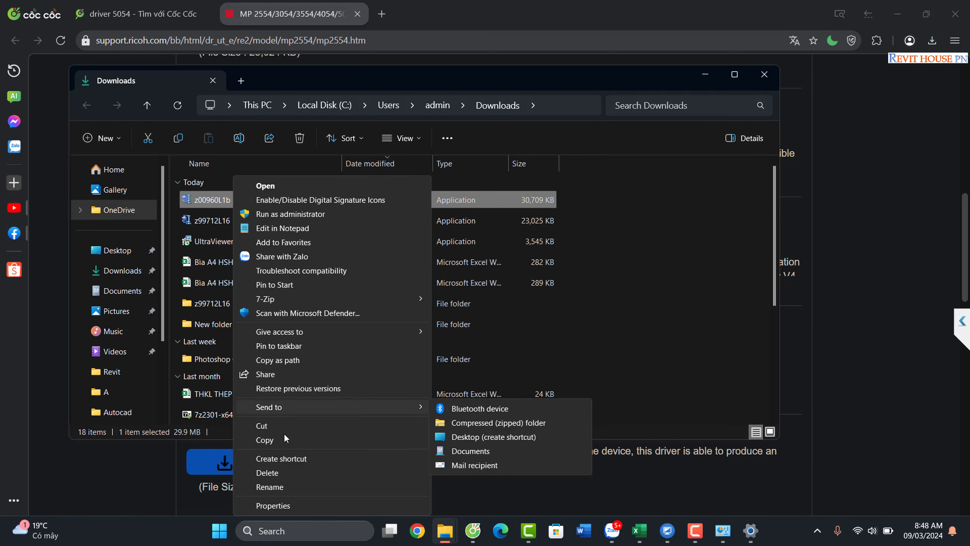
key("Up")
key("Up")
key("Up")
key("Up")
key("Up")
key("Up")
key("Up")
key("Right")
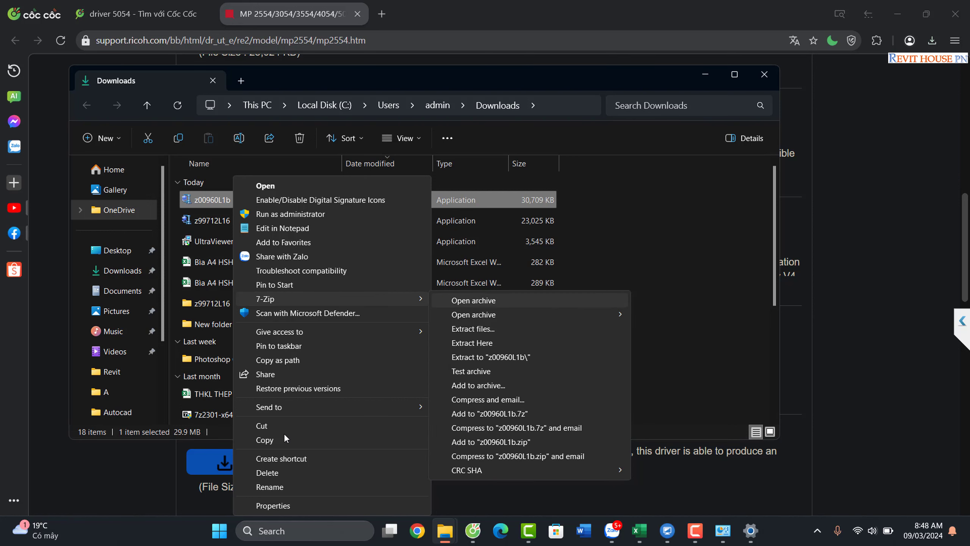
key("Down")
key("Down")
key("Down")
key("Down")
left_click(474, 358)
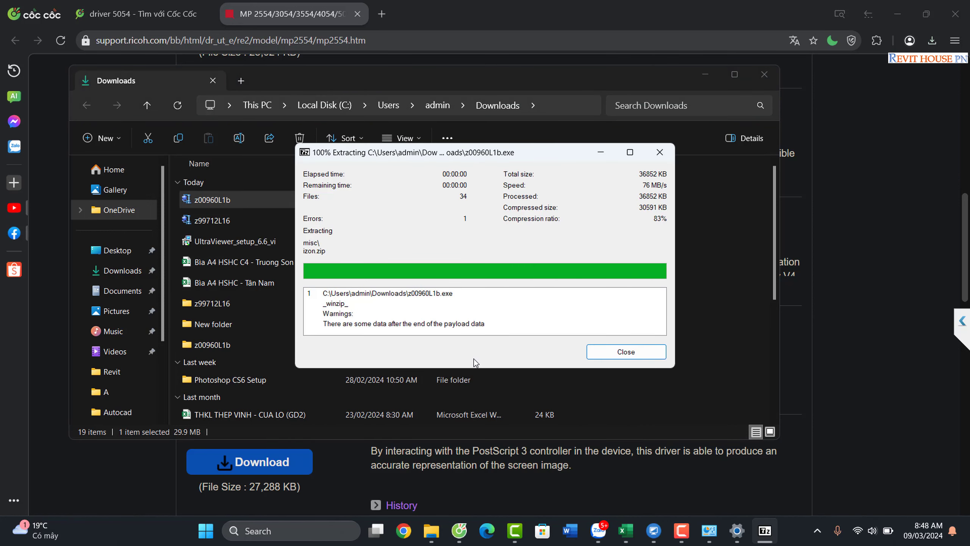
left_click(654, 156)
Step: Open the disk1 folder inside the extracted z00960L1b folder and copy its full path
double_click(227, 338)
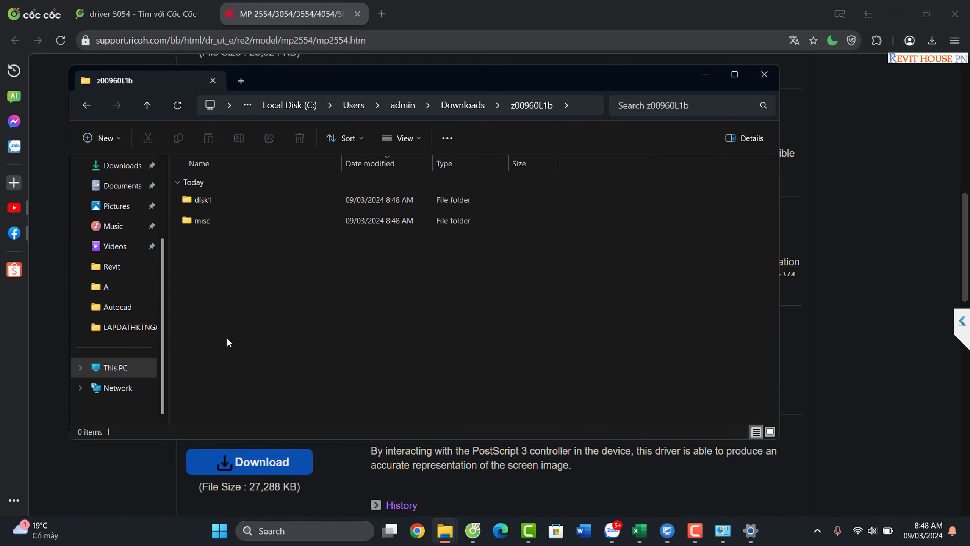
double_click(230, 204)
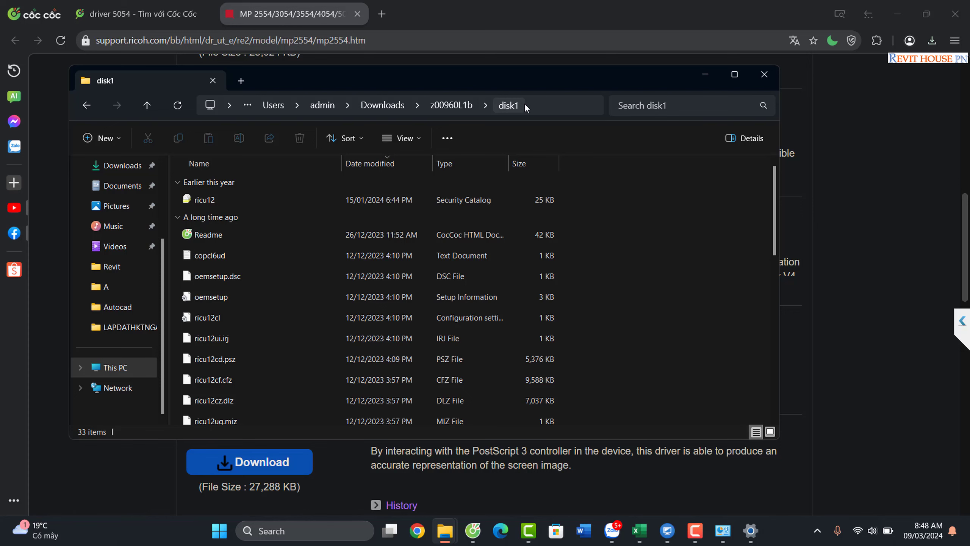
left_click(544, 102)
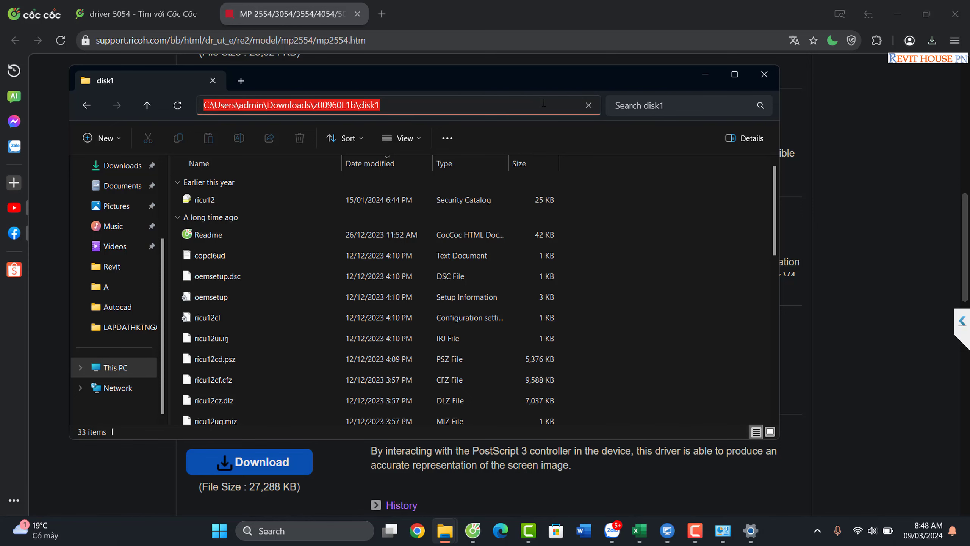
Step: Switch to the RICOH MP 5054 properties and try to configure its WSD port
left_click(750, 530)
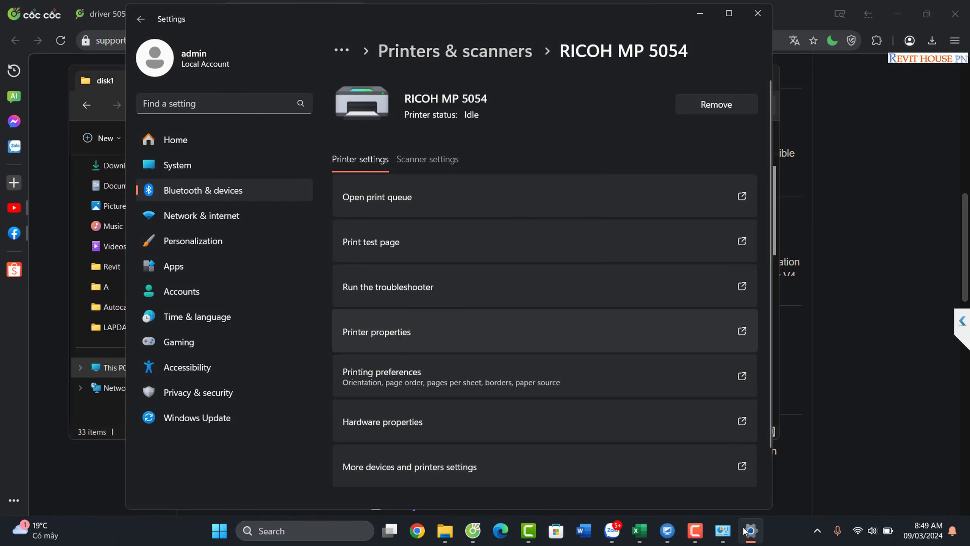
left_click(725, 532)
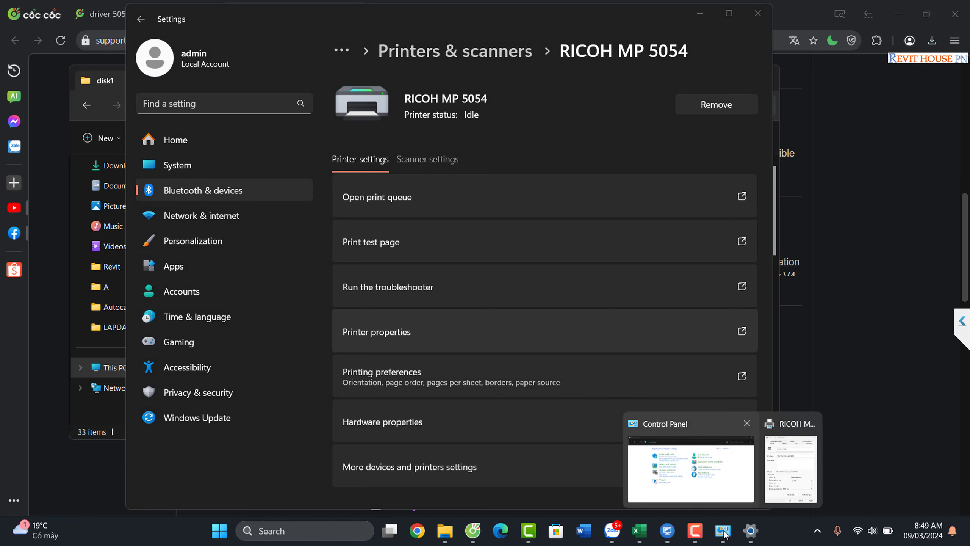
left_click(780, 469)
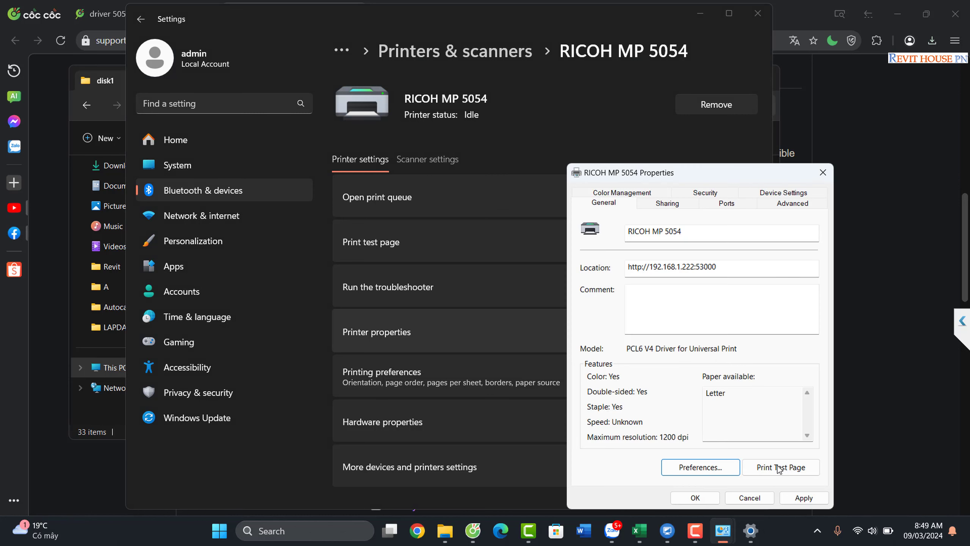
left_click(726, 203)
left_click(773, 414)
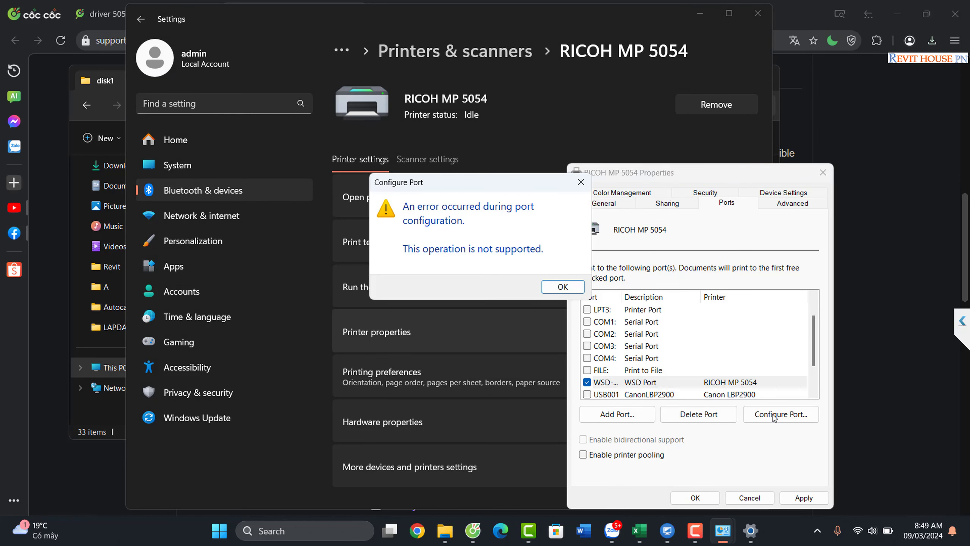
key("Return")
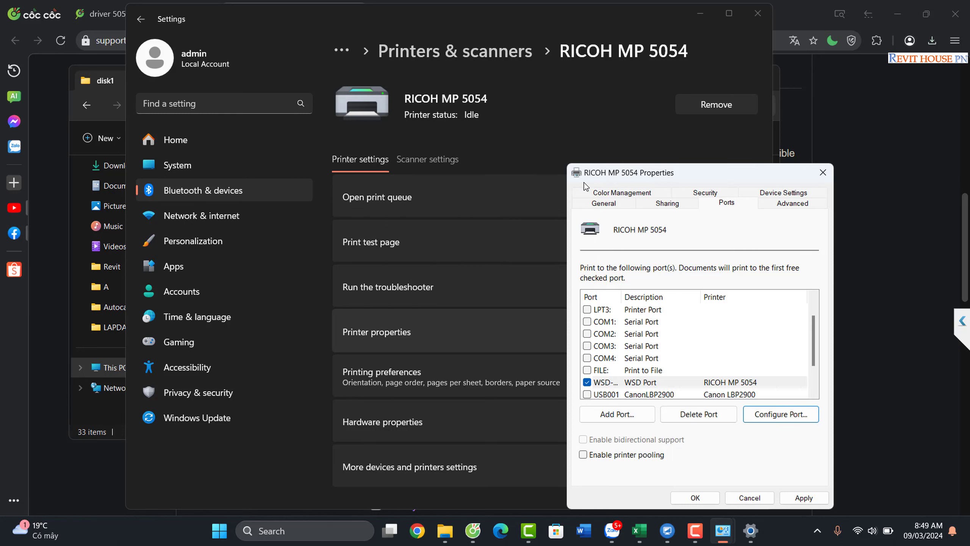
Step: Start the new driver wizard and load the driver choices from the oemsetup file in C:\Users\admin\Downloads\z00960L1b\disk1
left_click(667, 203)
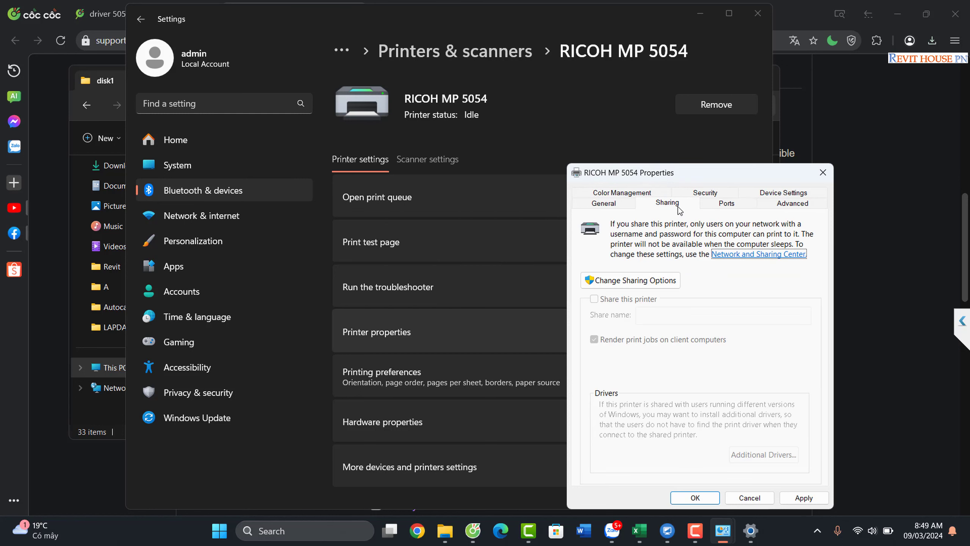
left_click(783, 207)
left_click(782, 290)
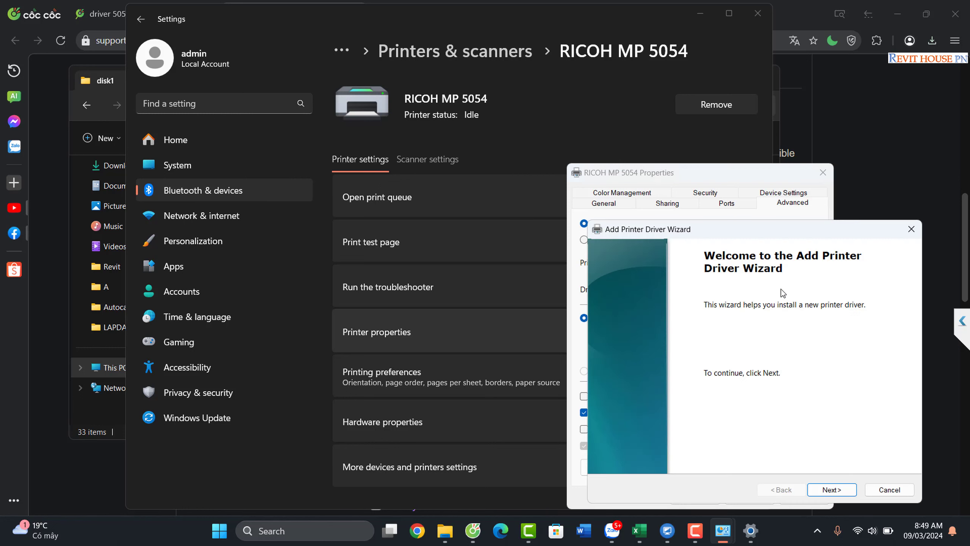
left_click(848, 491)
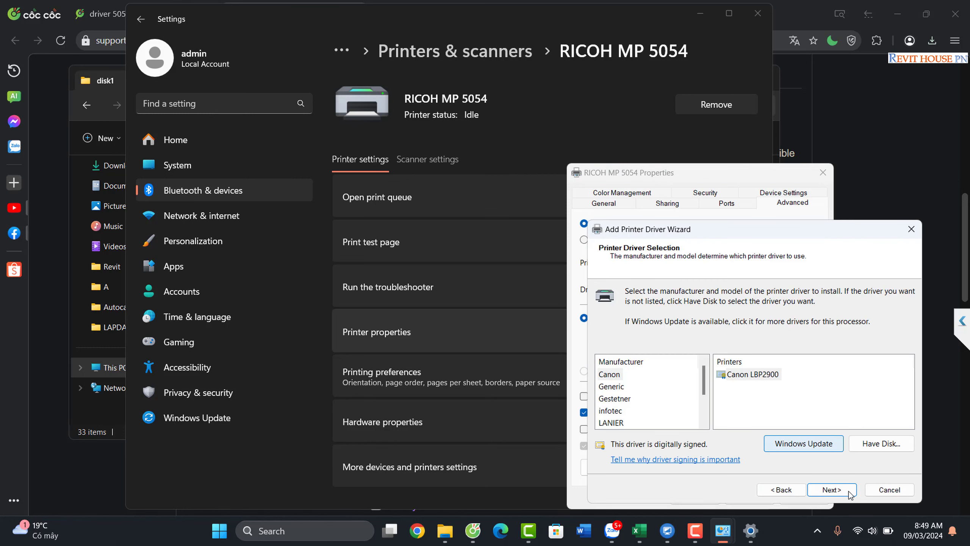
left_click(872, 444)
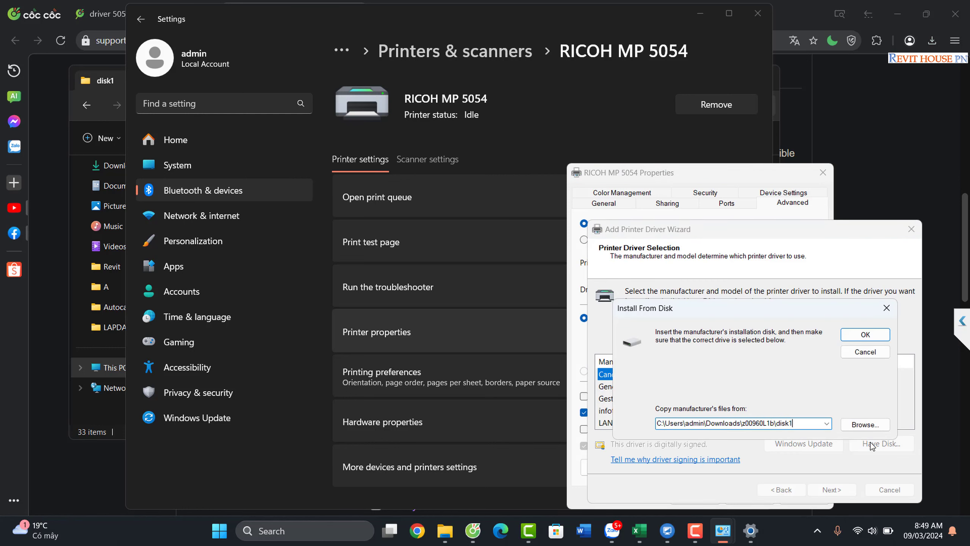
left_click(865, 424)
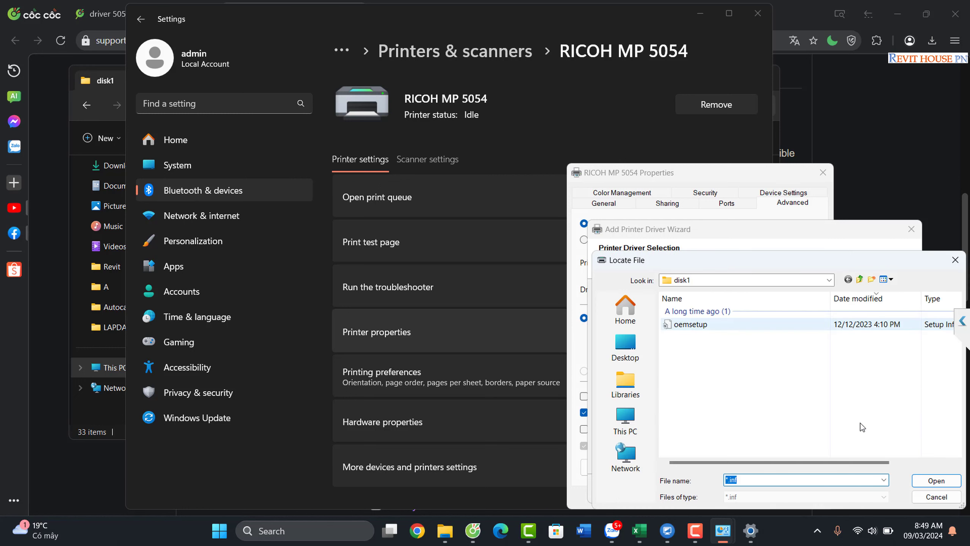
double_click(701, 323)
left_click(865, 334)
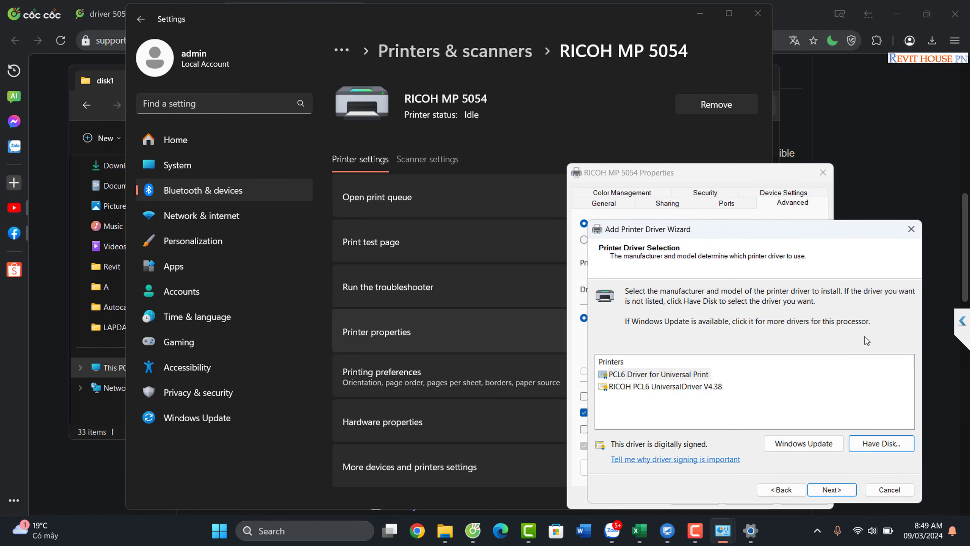
Step: Select RICOH PCL6 UniversalDriver V4.38, complete the driver wizard, and apply the driver to the RICOH MP 5054
left_click(653, 386)
key("Return")
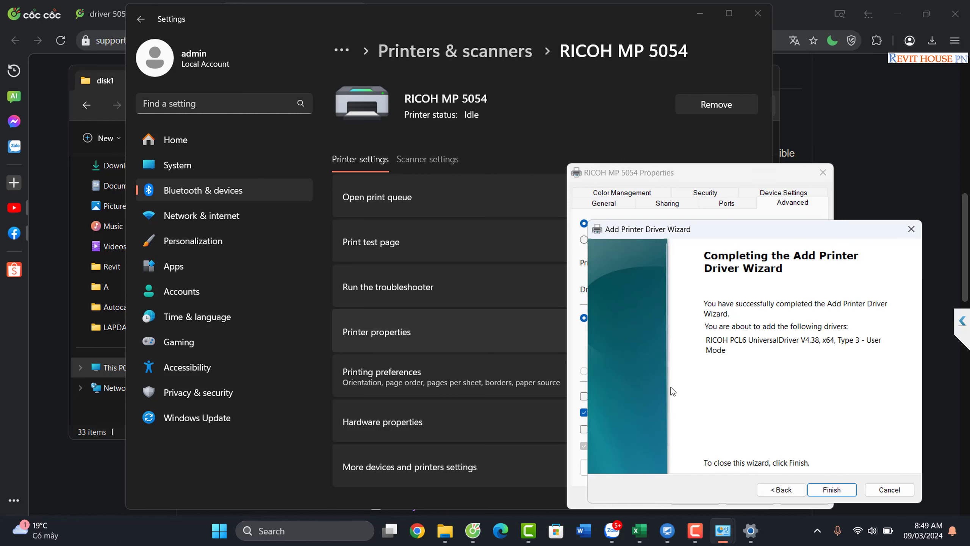
left_click(831, 491)
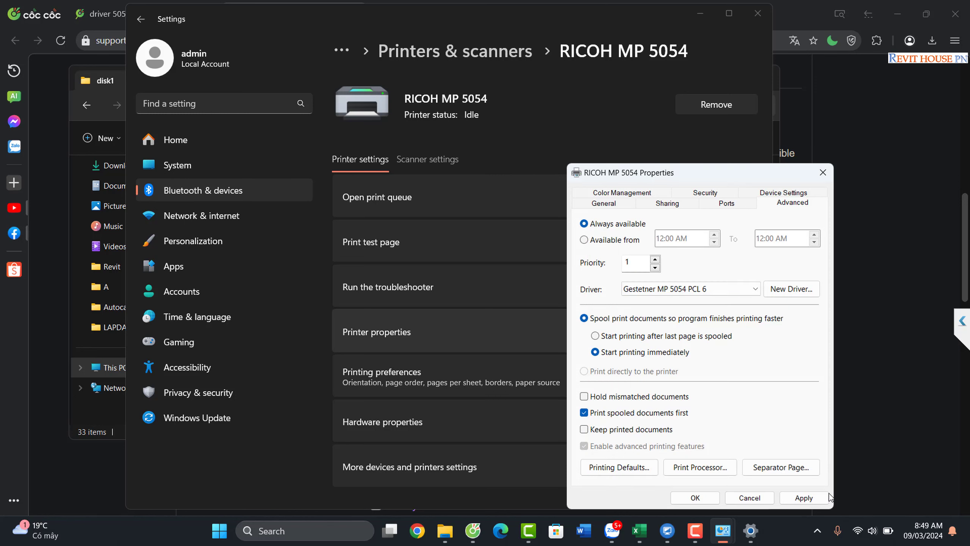
left_click(827, 498)
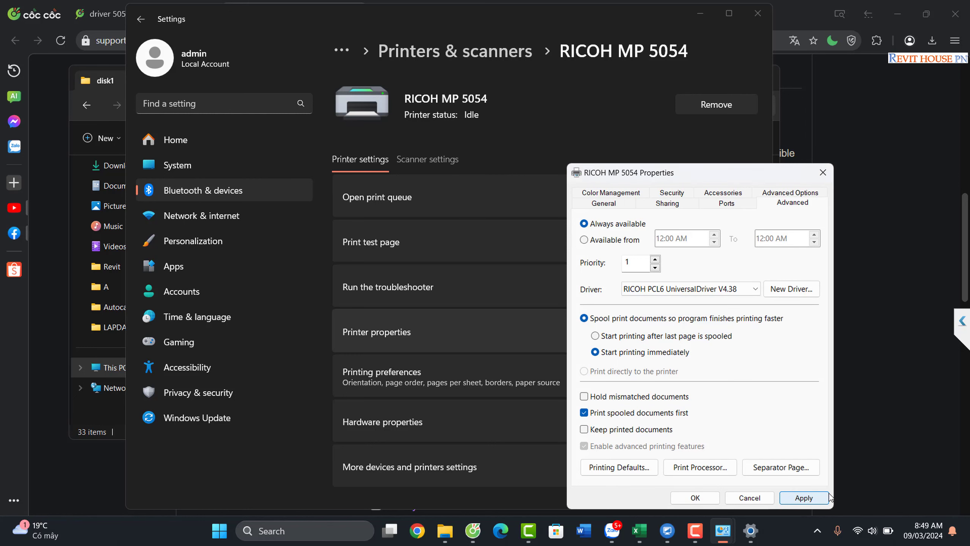
Step: Open the printer's accessories settings and update the accessory information from the device
left_click_drag(842, 173, 685, 164)
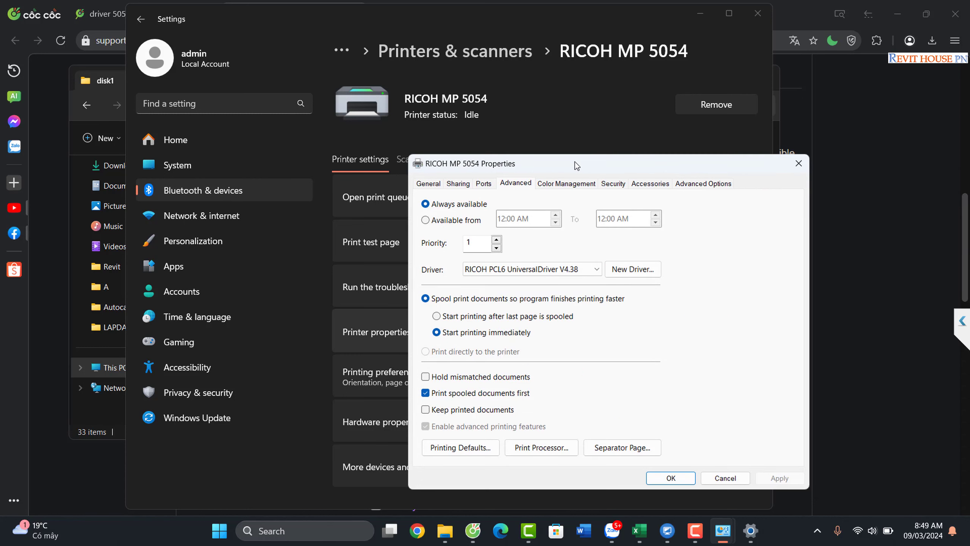
left_click(651, 184)
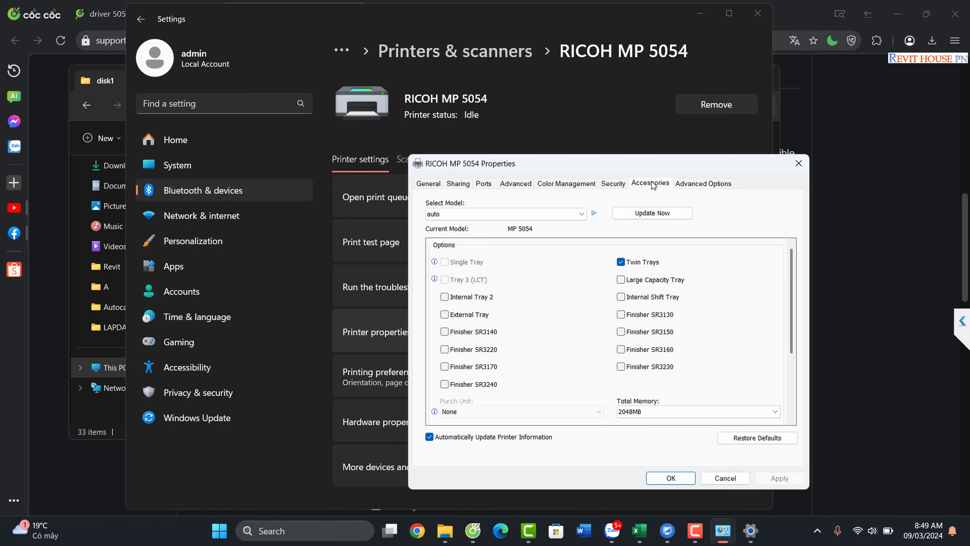
left_click(645, 215)
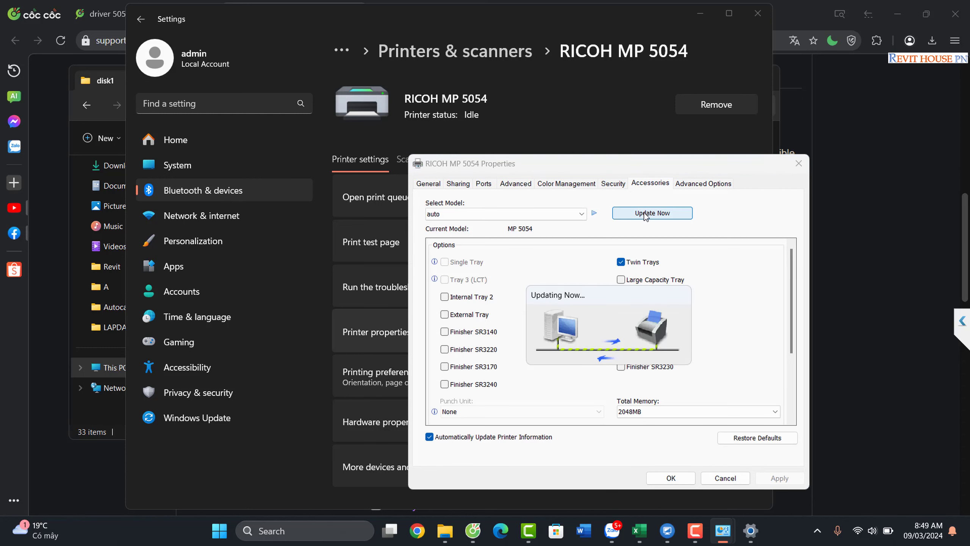
Step: Start adding a Standard TCP/IP port for the RICOH MP 5054 and enter 192.168.1.222 as the printer's IP address
left_click(428, 183)
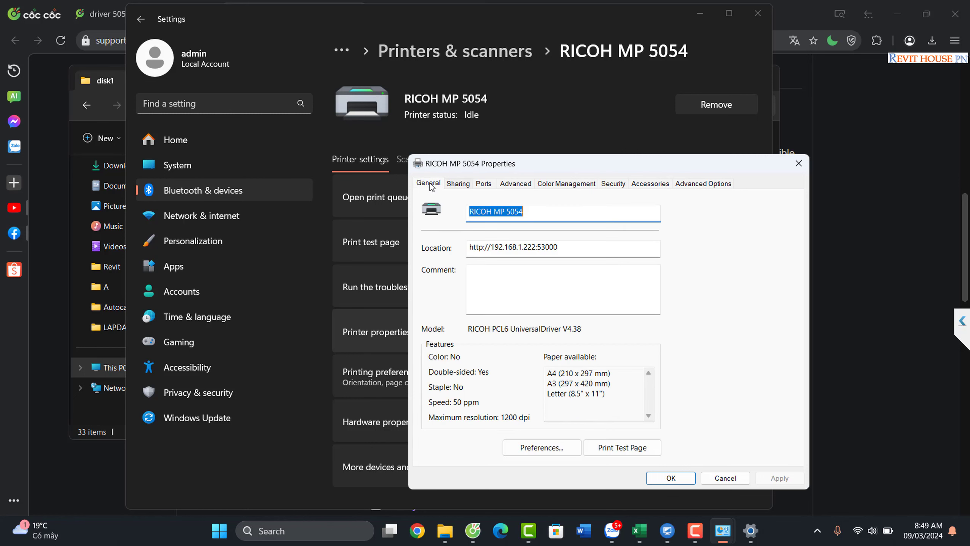
left_click(457, 184)
left_click(484, 183)
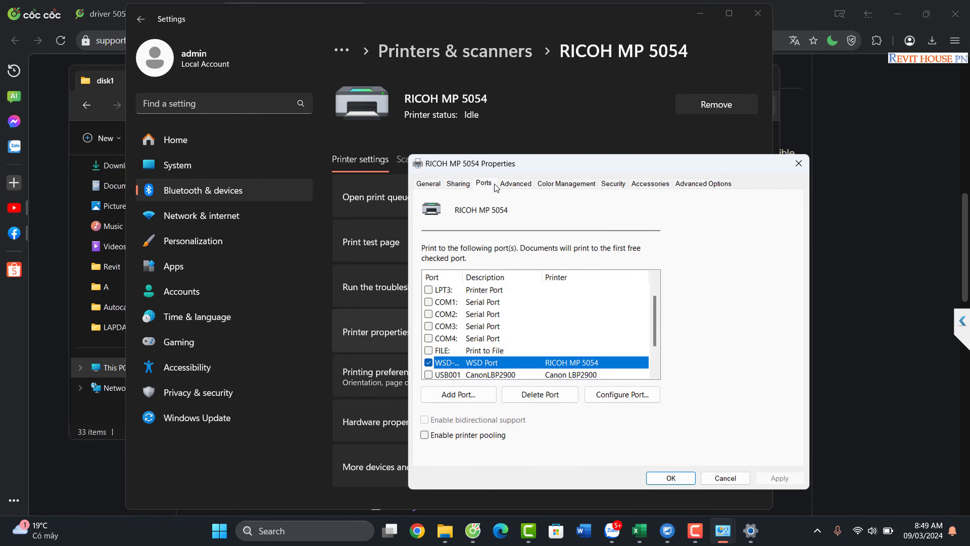
left_click(485, 395)
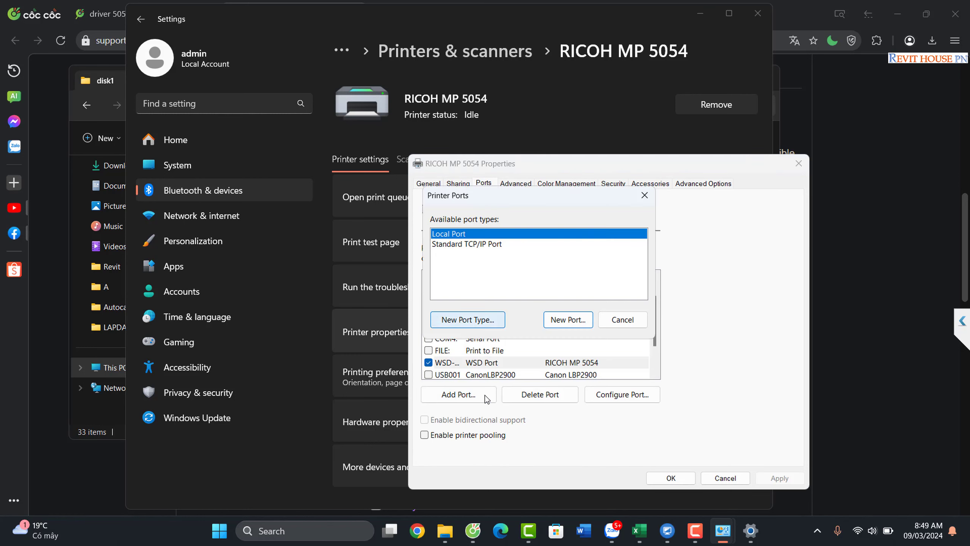
left_click(467, 244)
left_click(562, 317)
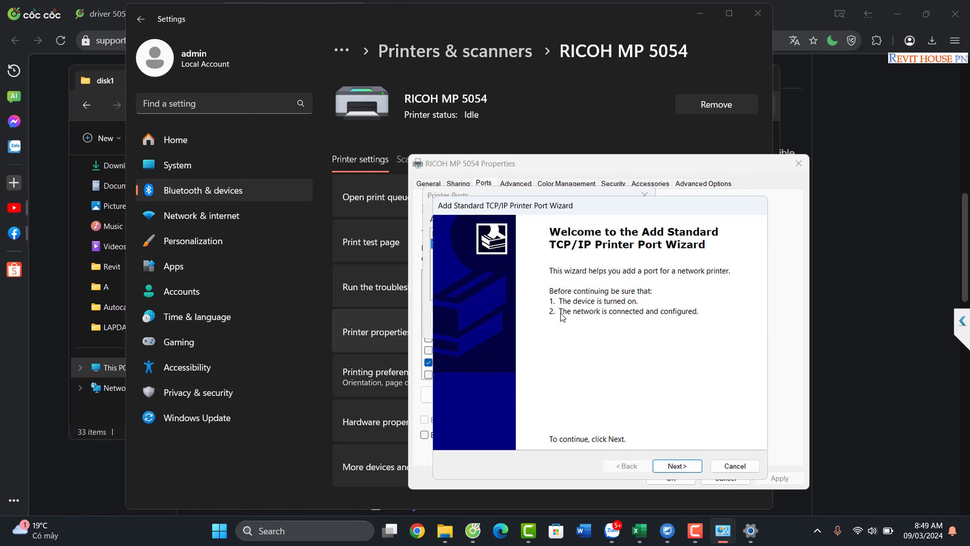
left_click(677, 465)
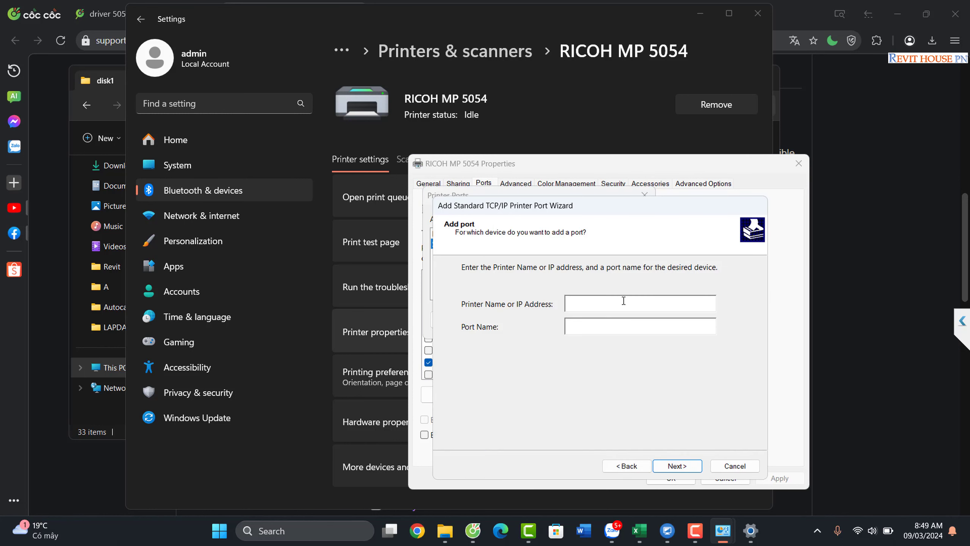
type("192.168.1.222")
Step: Switch to Cốc Cốc and load the printer's web page at 192.168.1.222 in a new window
left_click(473, 531)
left_click(444, 485)
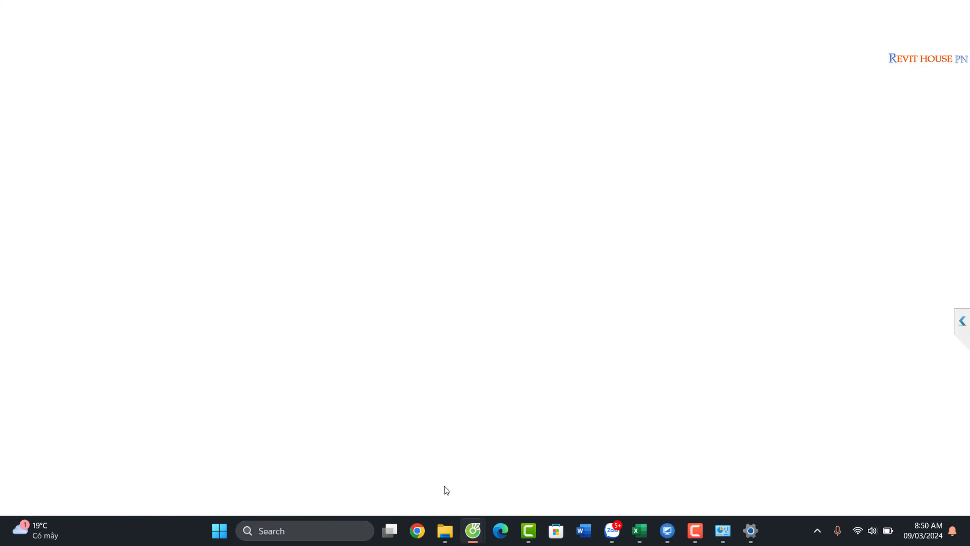
left_click(227, 37)
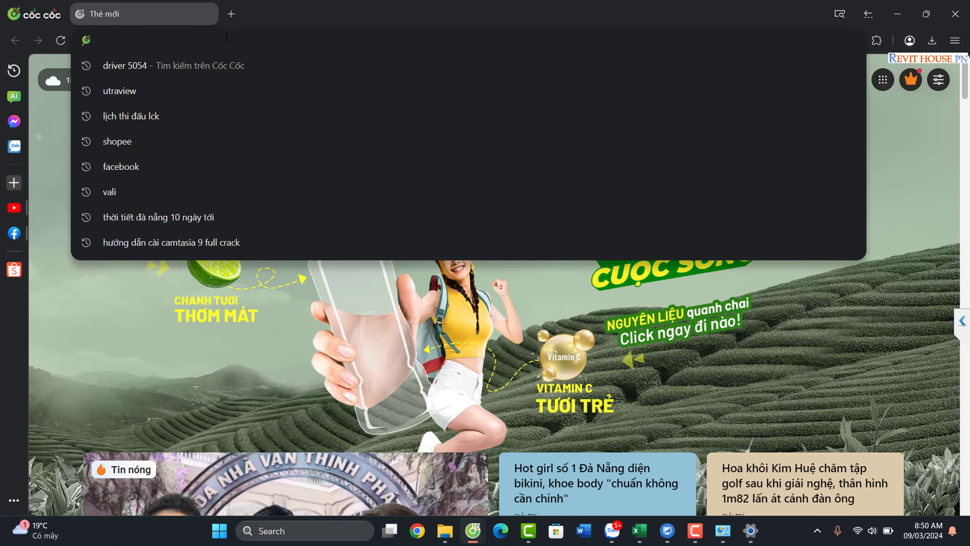
type("192.18.1.222")
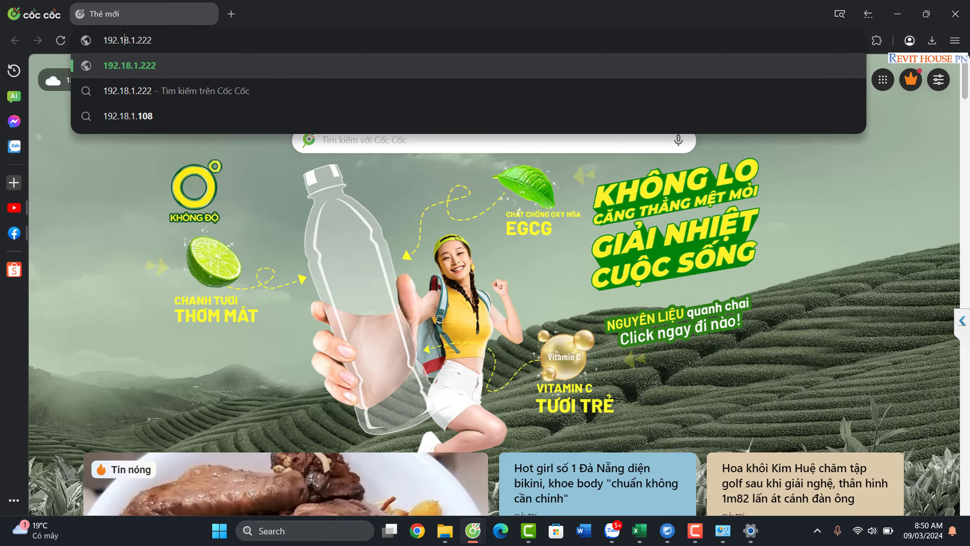
key("Return")
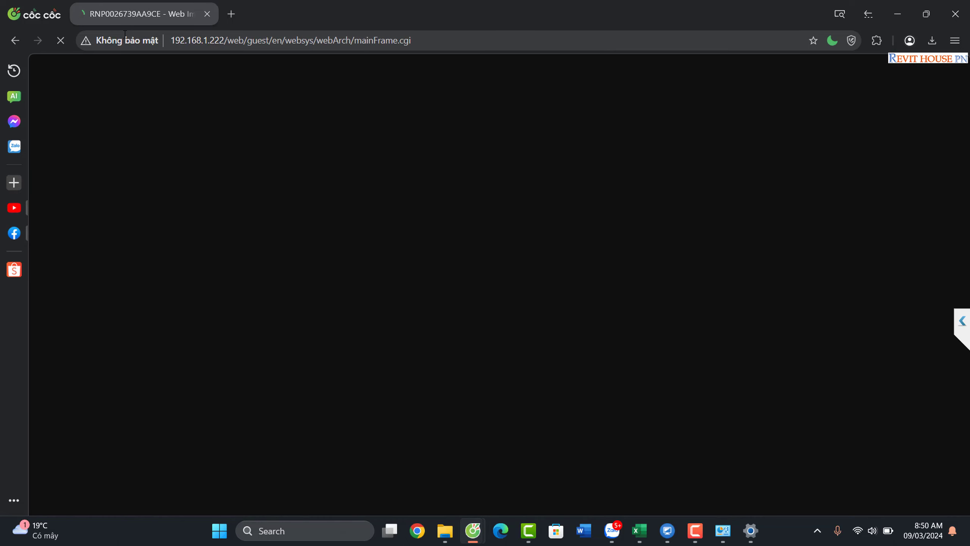
Step: Switch back to the RICOH MP 5054 properties and complete the Standard TCP/IP port wizard for 192.168.1.222
left_click(750, 531)
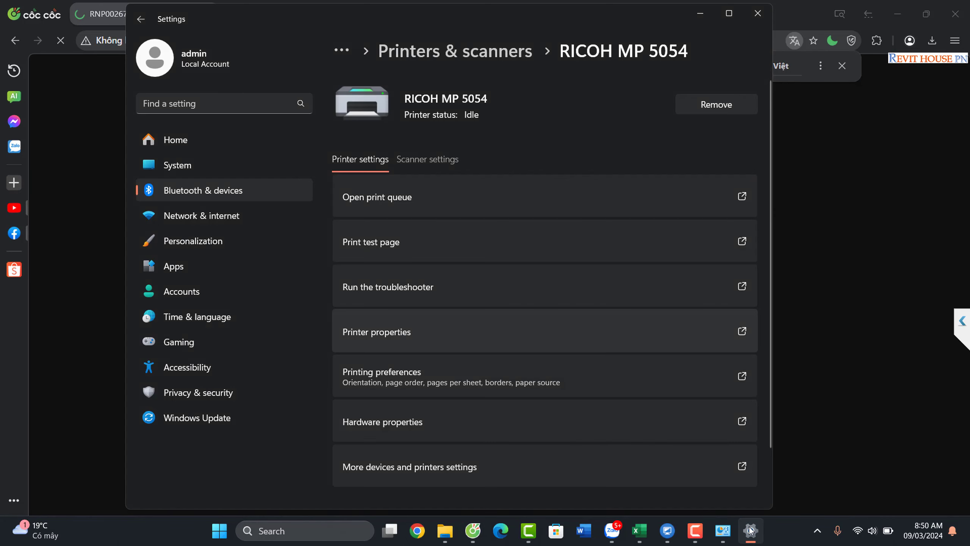
mouse_move(726, 533)
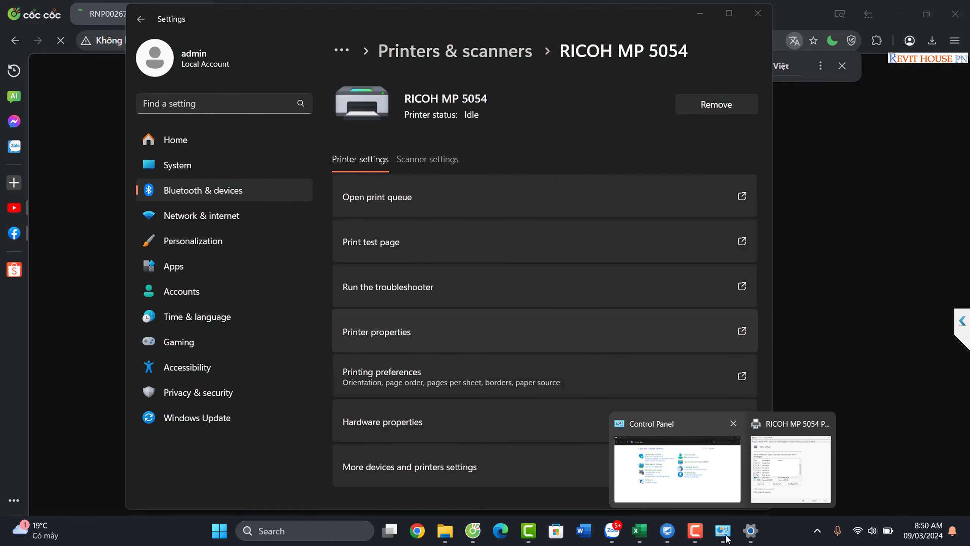
left_click(761, 483)
left_click(699, 467)
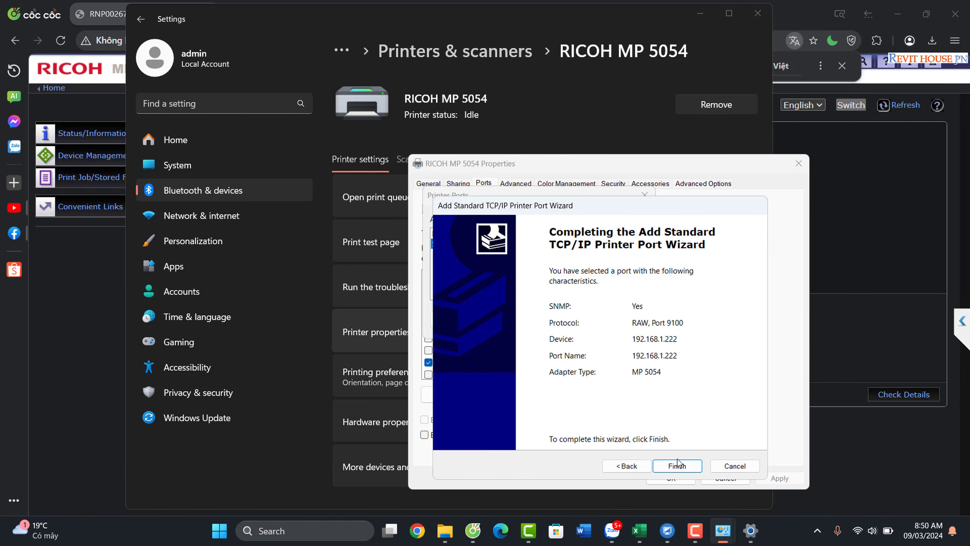
left_click(680, 464)
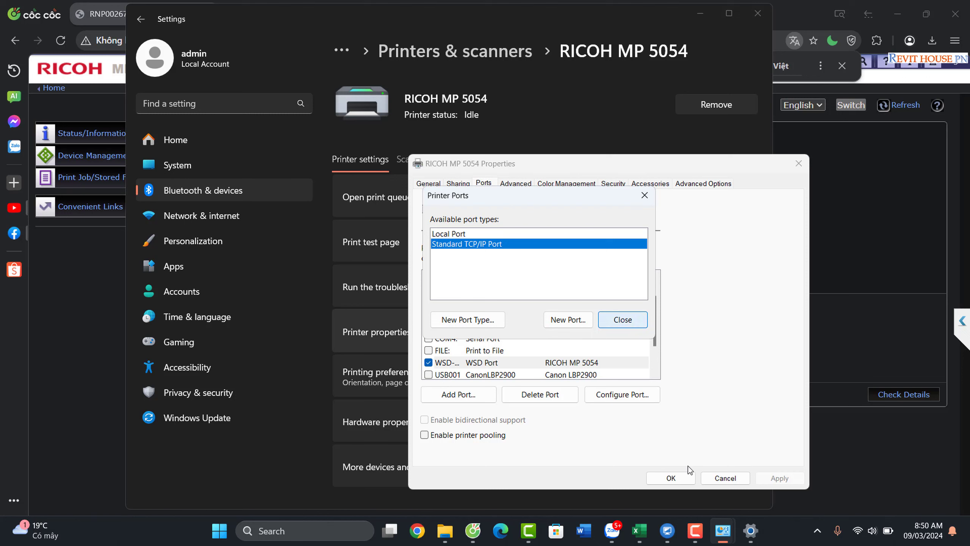
left_click(619, 320)
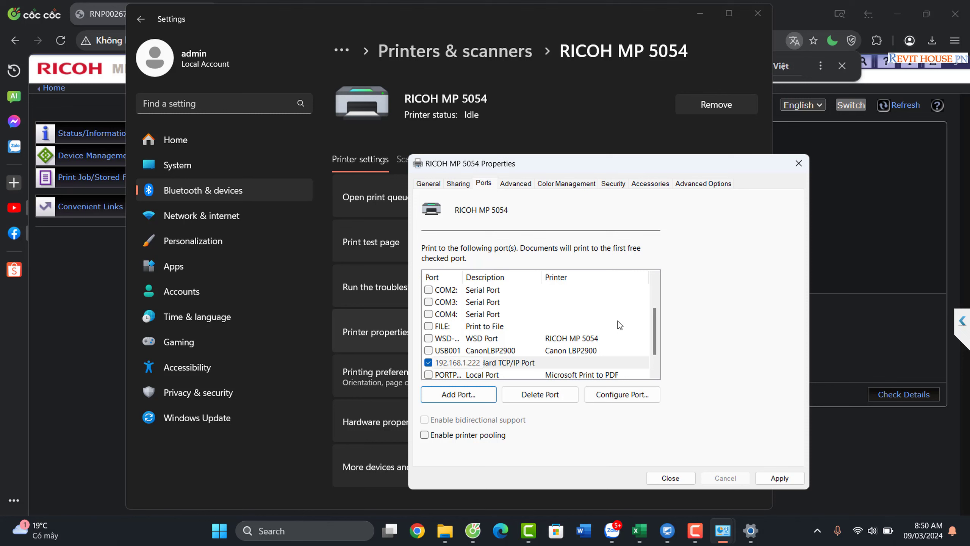
Step: Select the 192.168.1.222 Standard TCP/IP port for the RICOH MP 5054 and apply the port assignment
left_click(511, 362)
scroll(511, 366, "down", 1)
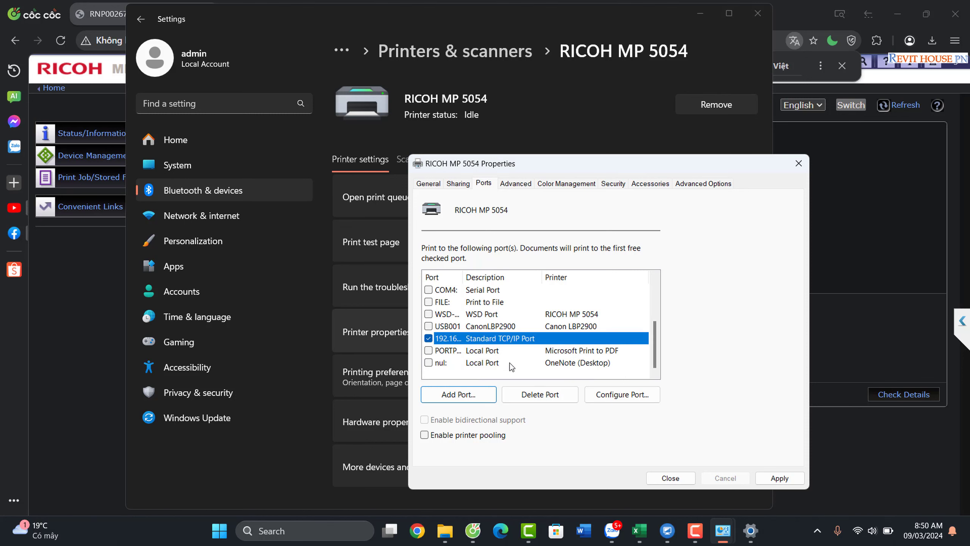
scroll(621, 334, "up", 1)
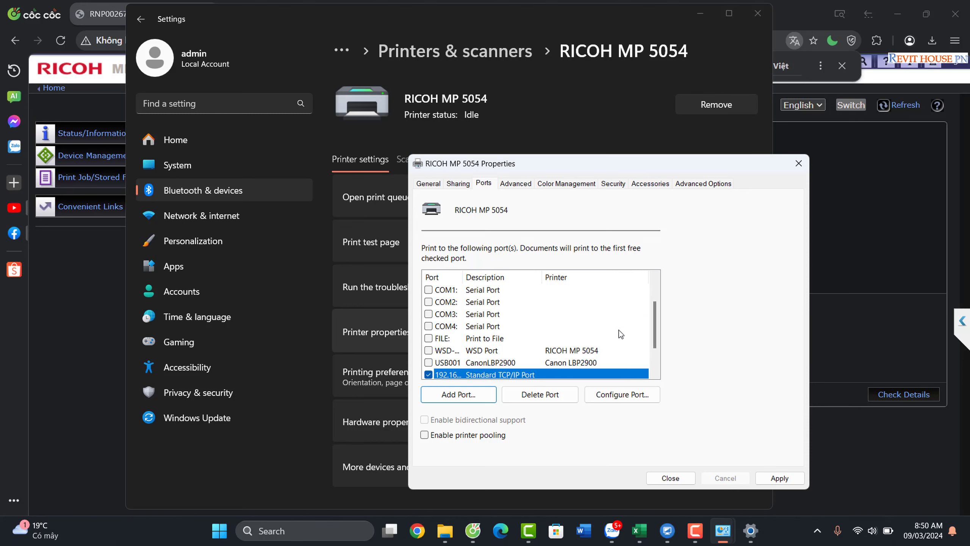
left_click(779, 479)
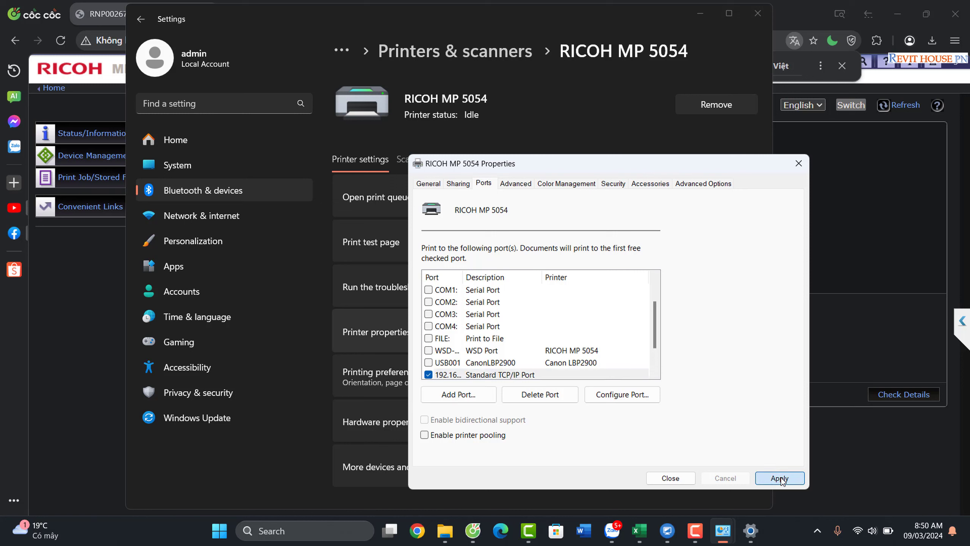
Step: Print a test page from the RICOH MP 5054's general properties and dismiss the notice
left_click(434, 187)
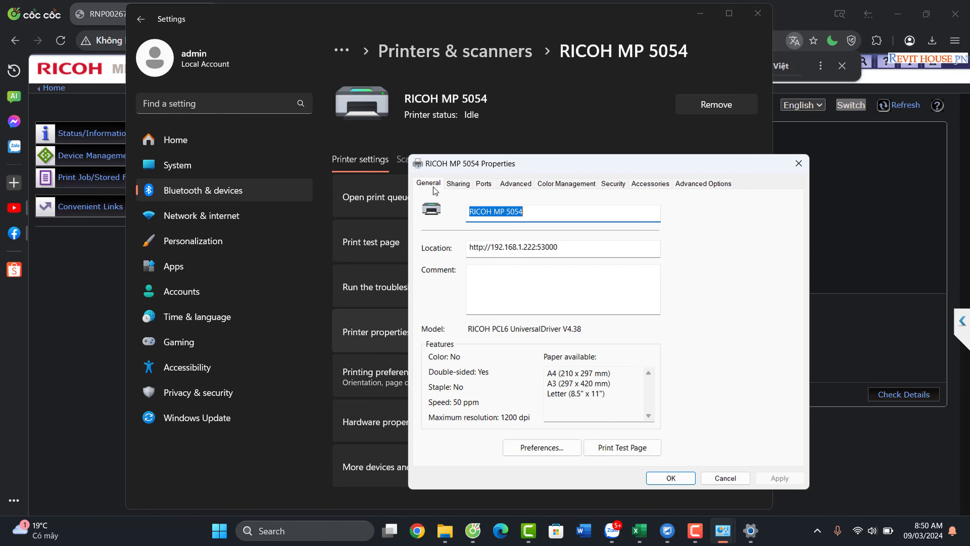
left_click(624, 446)
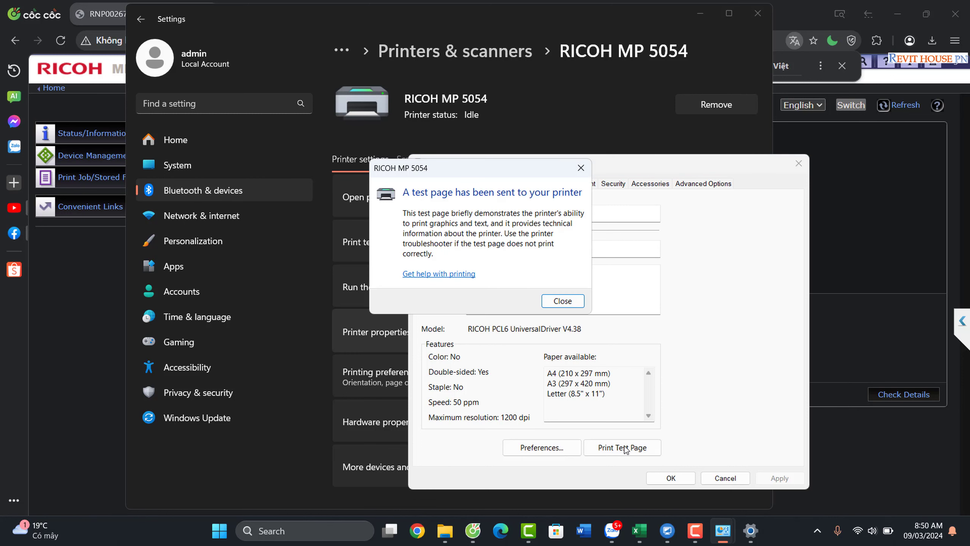
left_click(562, 302)
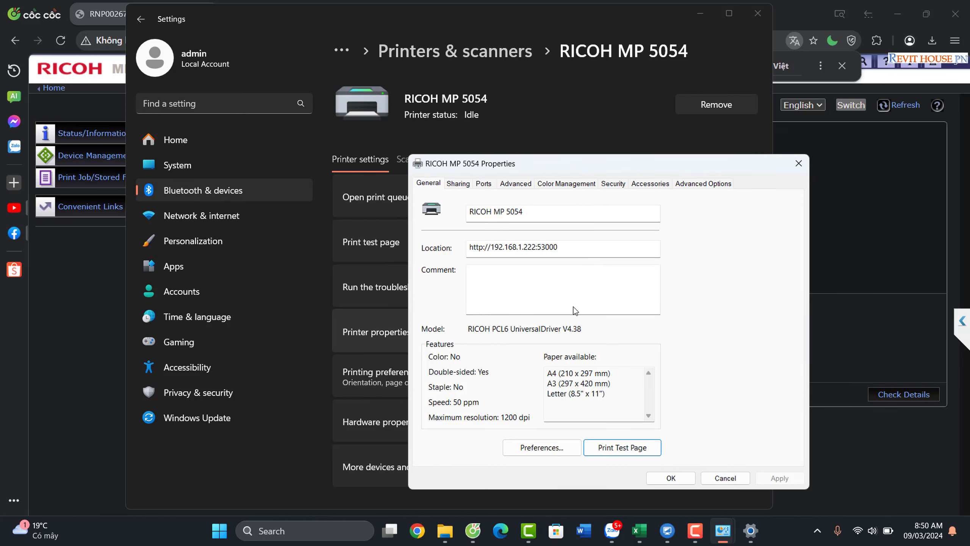
Step: View the printing preferences from the RICOH MP 5054's general properties and close both dialogs without changing any settings
left_click(543, 447)
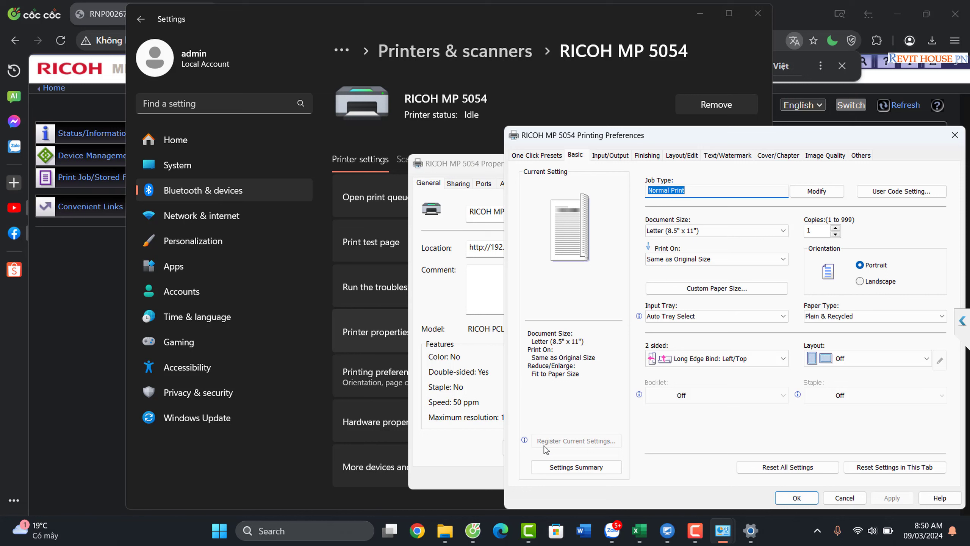
left_click(957, 135)
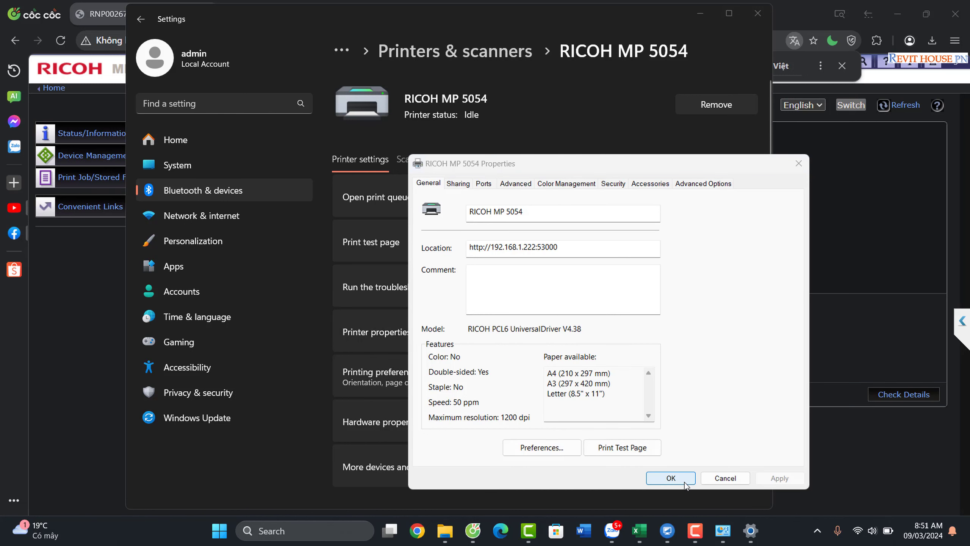
left_click(671, 478)
Step: In the RICOH MP 5054's printing preferences, set the document size to A4 (210 x 297 mm) and 2-sided printing to Off
left_click(688, 376)
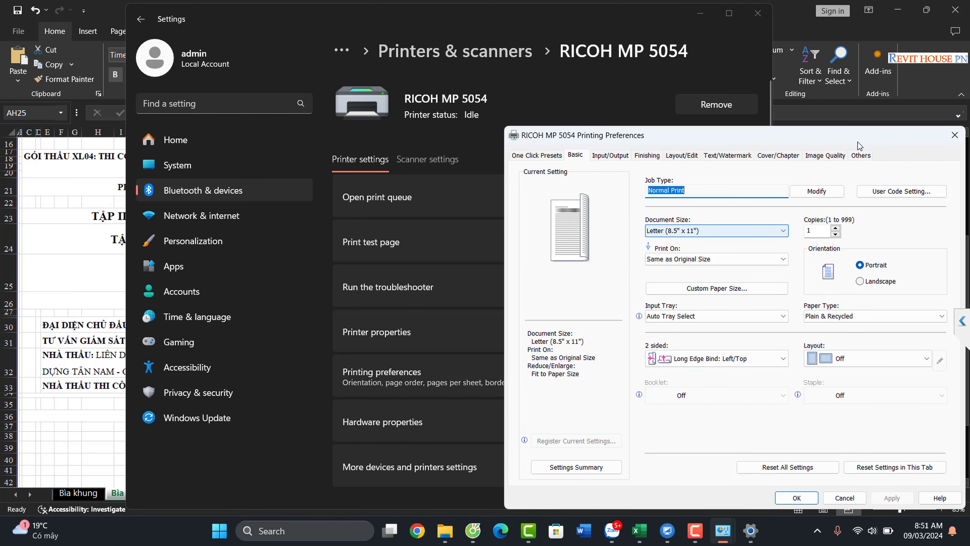
left_click(741, 231)
left_click(668, 282)
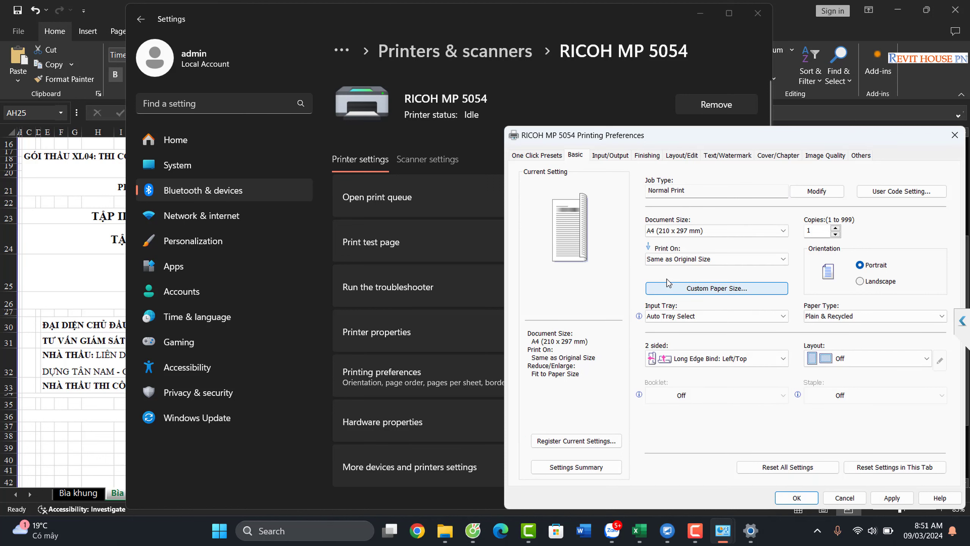
left_click(702, 360)
left_click(695, 374)
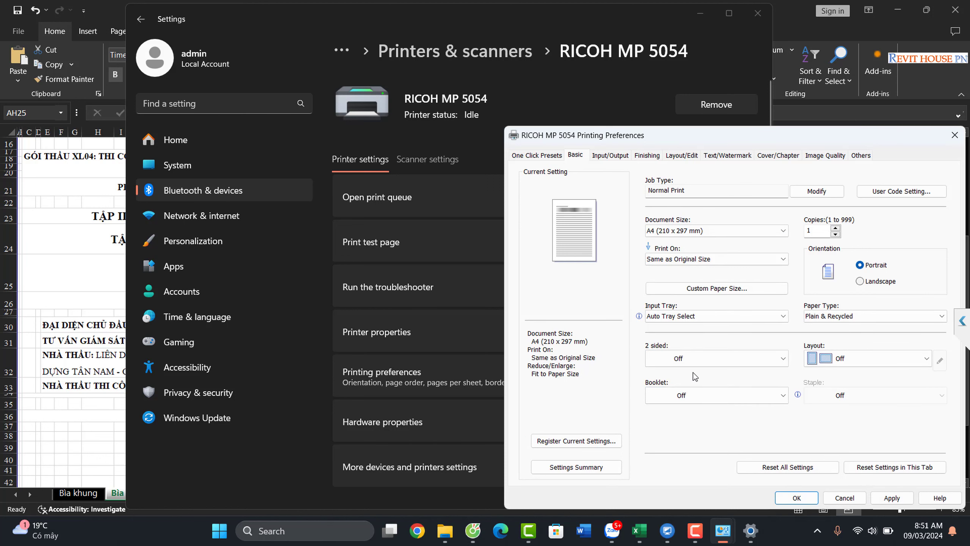